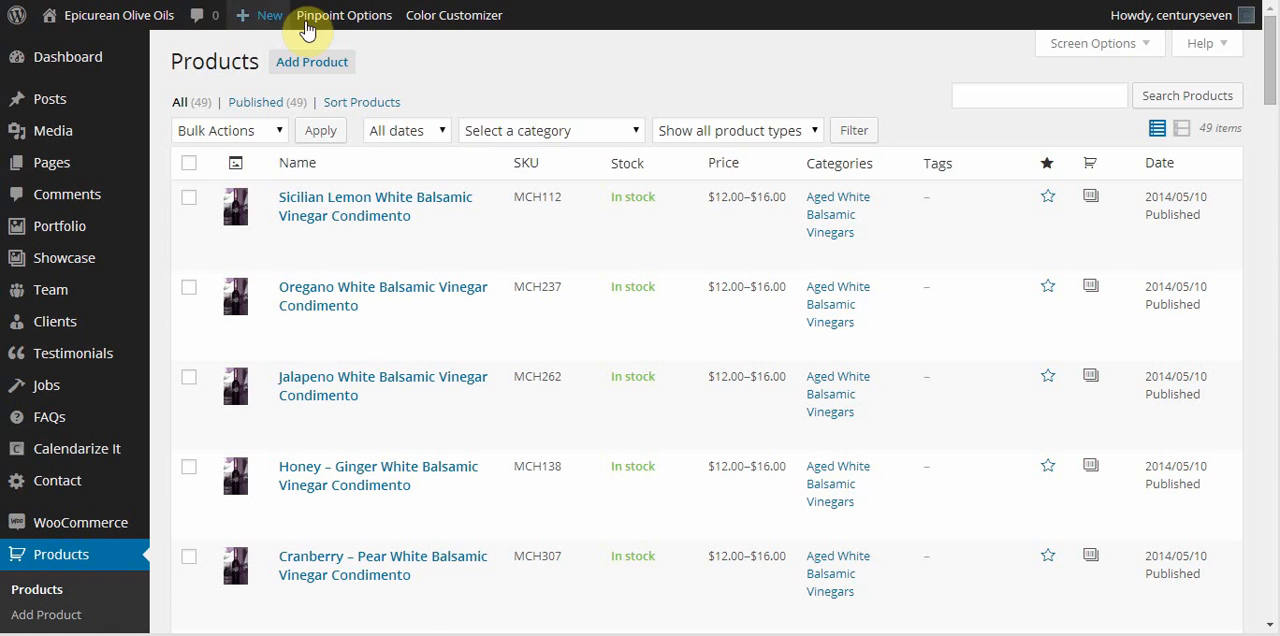
Start a new product and name it "Example Product Name".
click(313, 66)
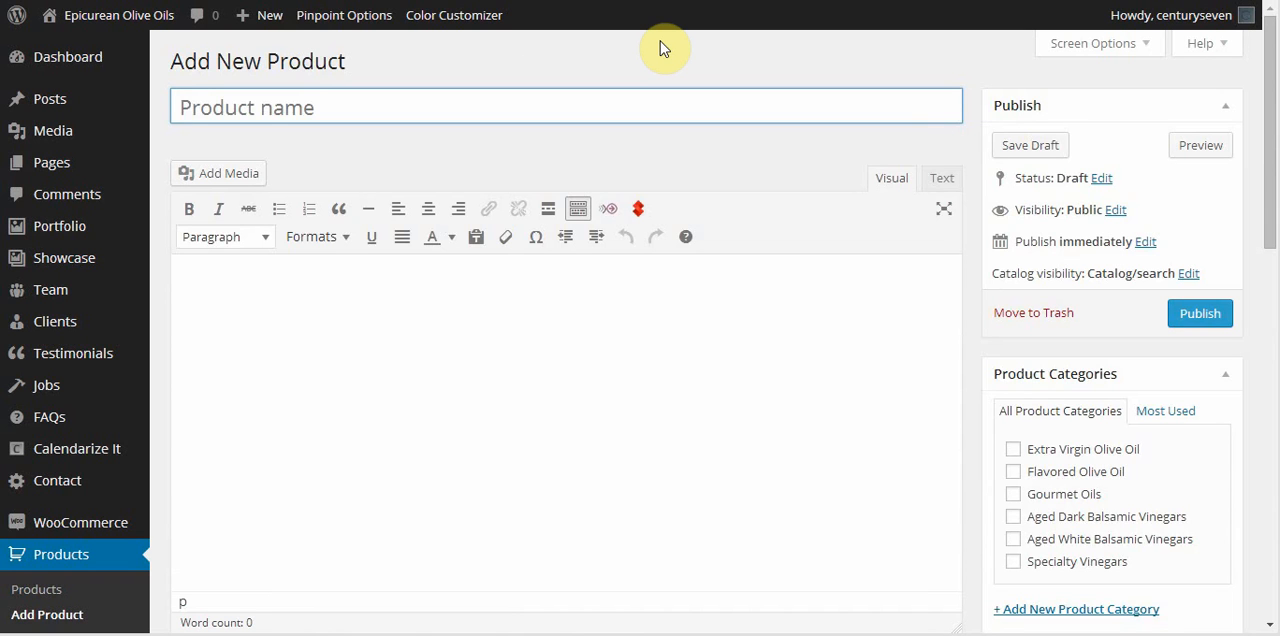
text(E)
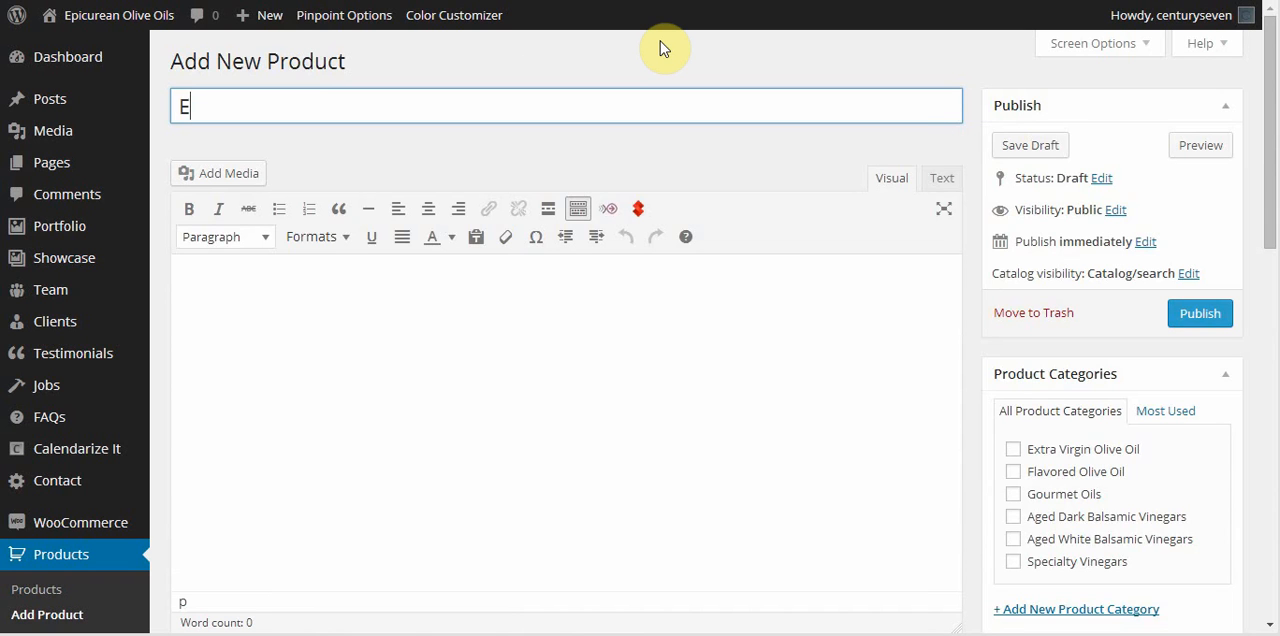
text(xample P)
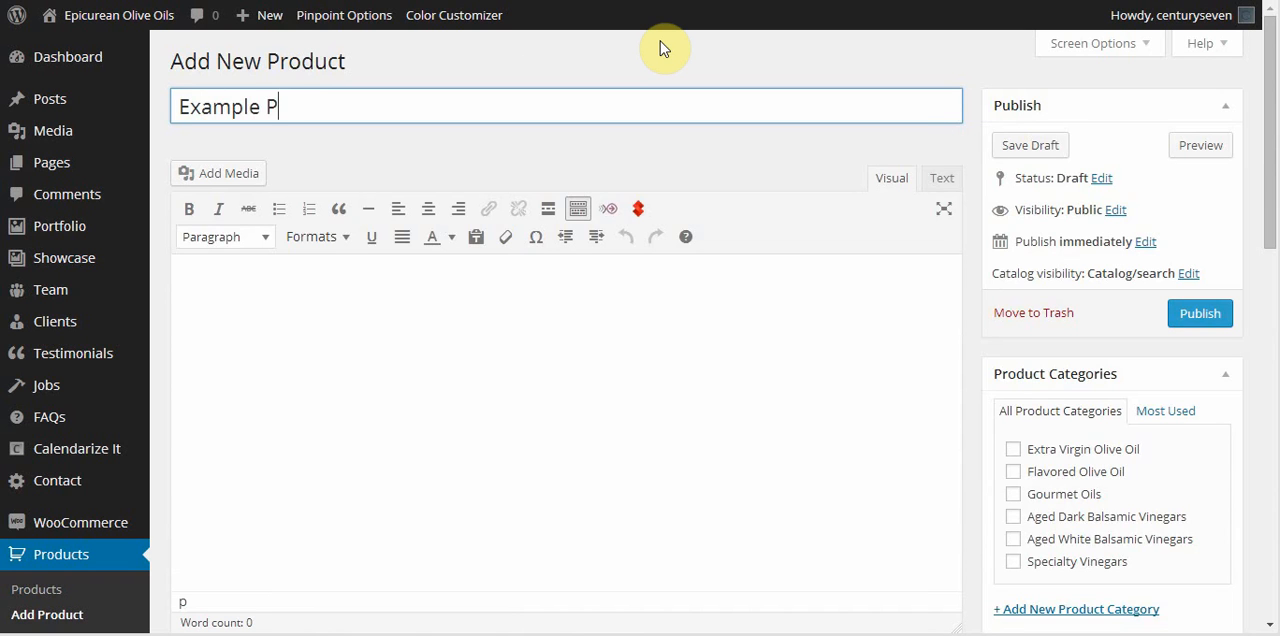
text(roduct Name)
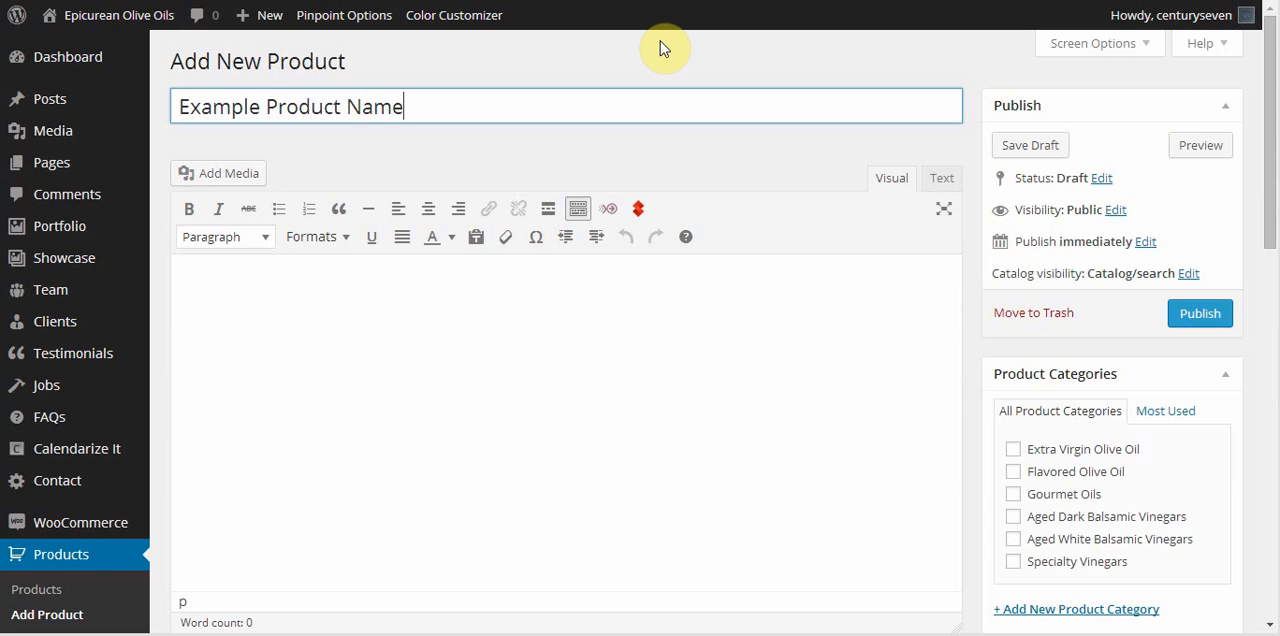
Enter "Product description." as the product's main description.
click(594, 289)
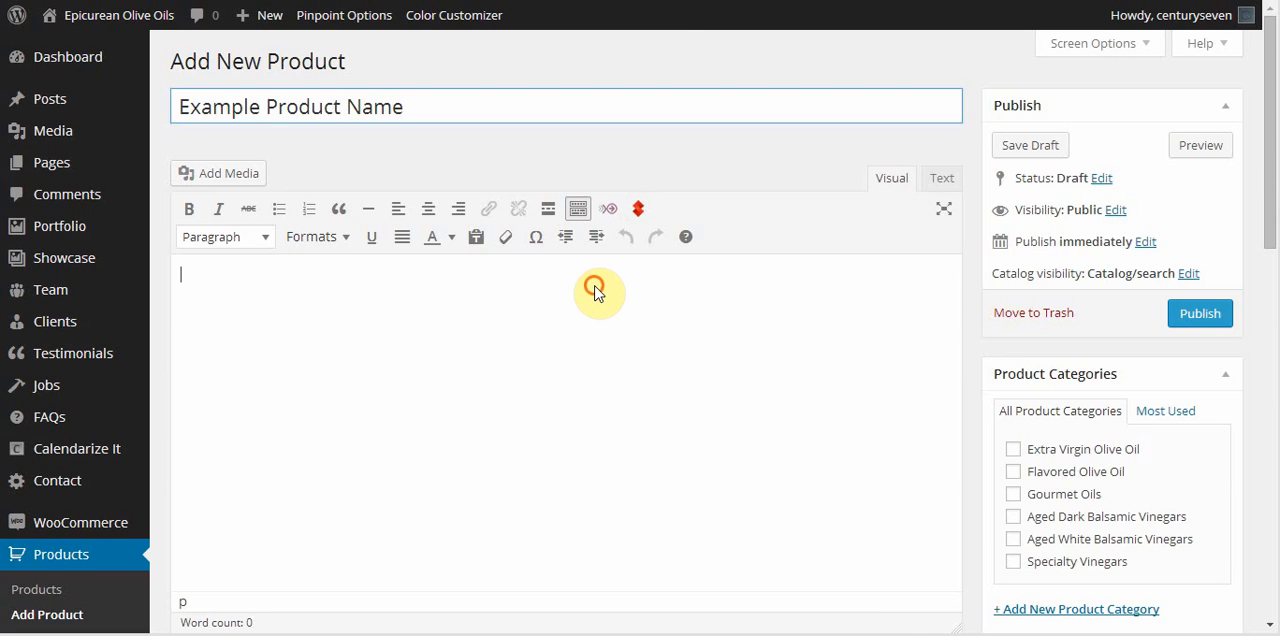
text(Prod)
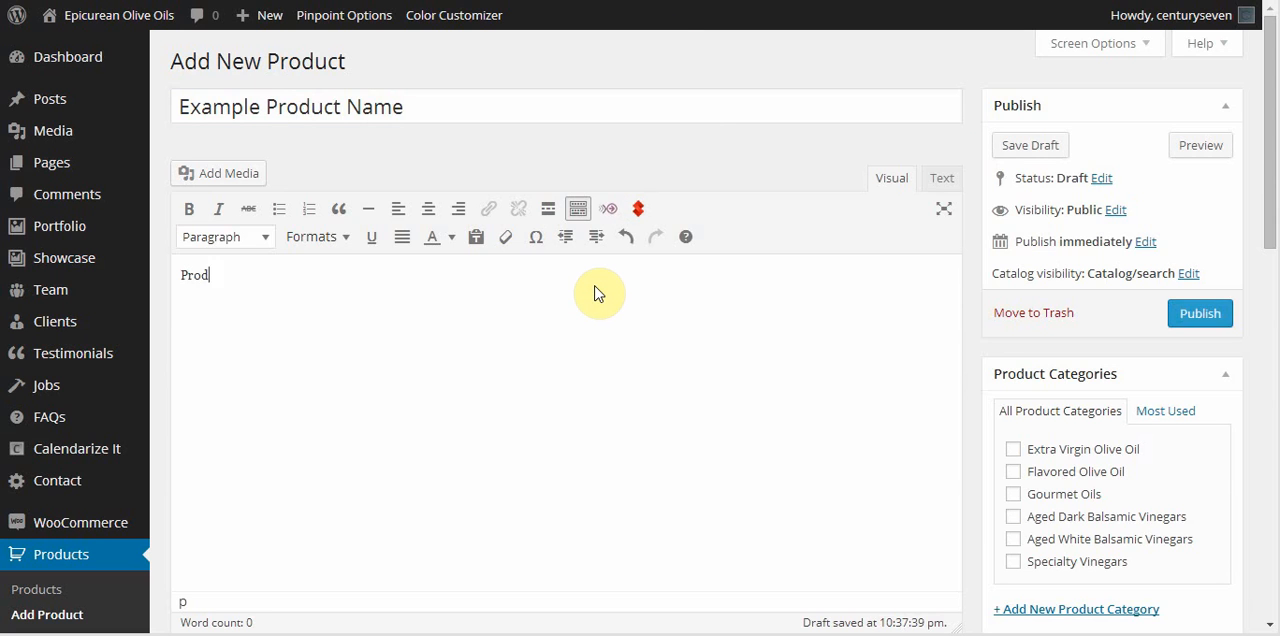
text(uct desc)
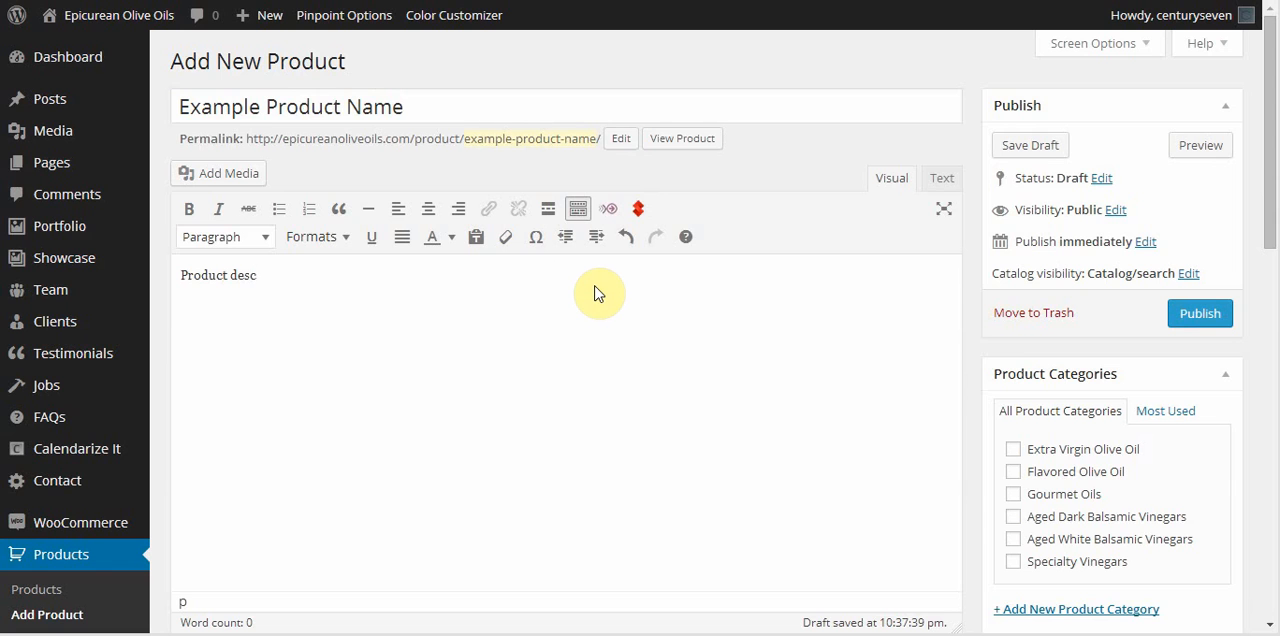
text(ription.)
Set the product's SKU to SKU001 in the general product data.
scroll(538, 400, down, 1)
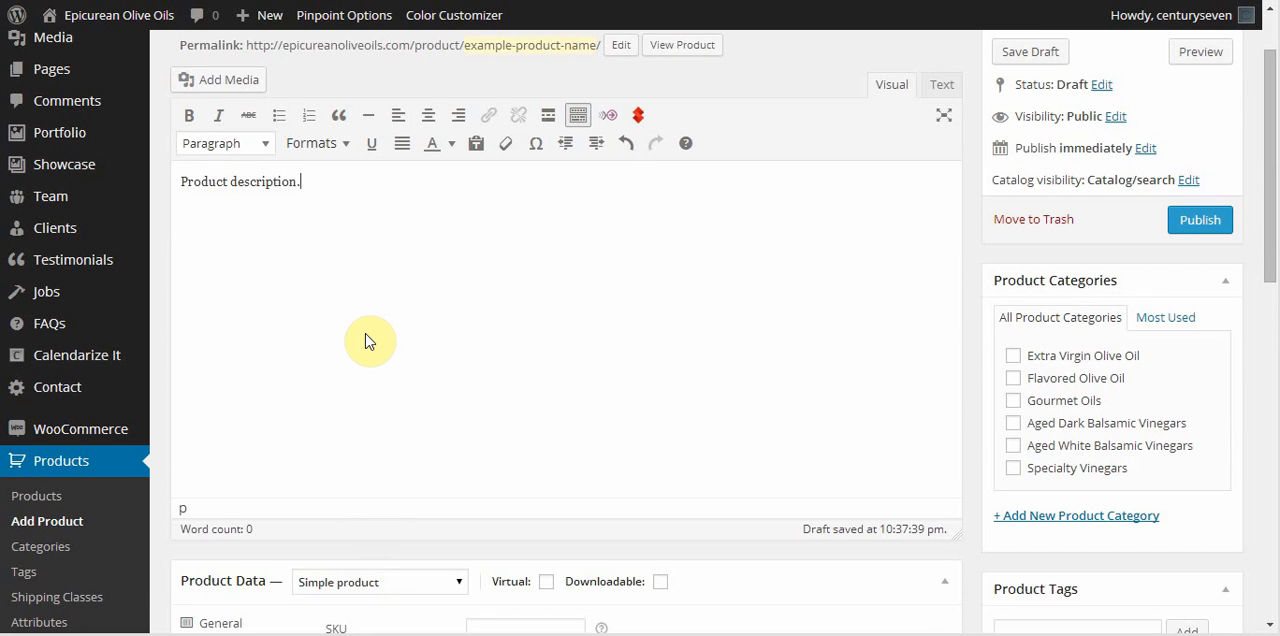
scroll(368, 336, down, 1)
scroll(540, 215, down, 2)
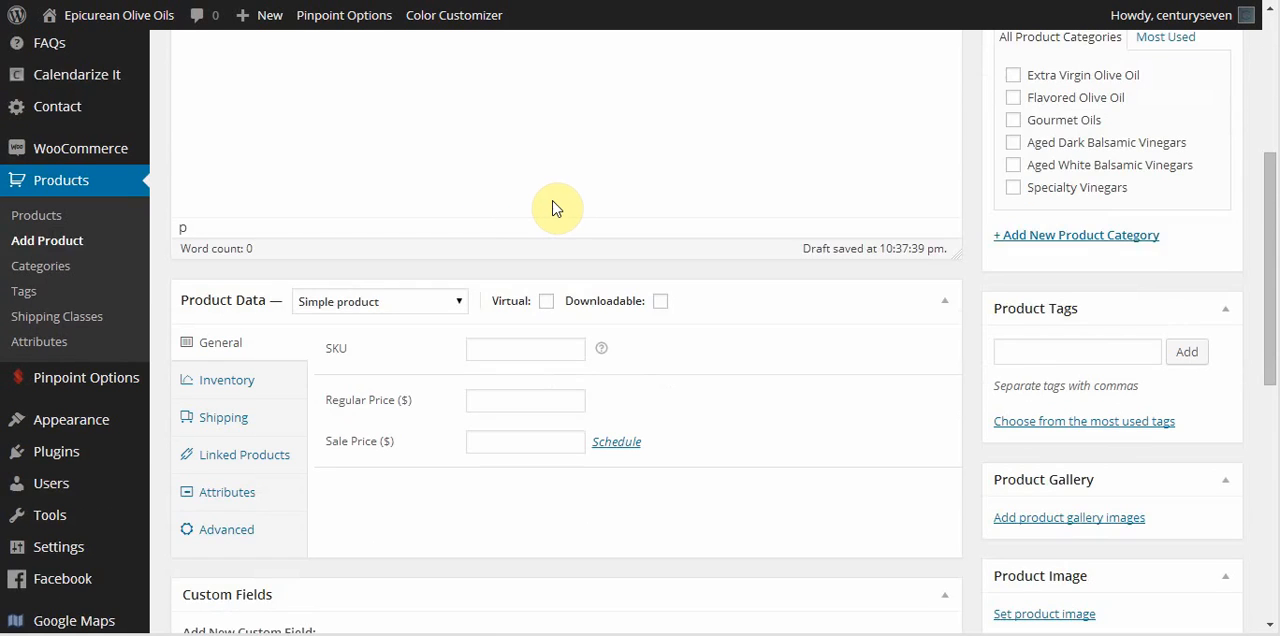
scroll(557, 205, down, 1)
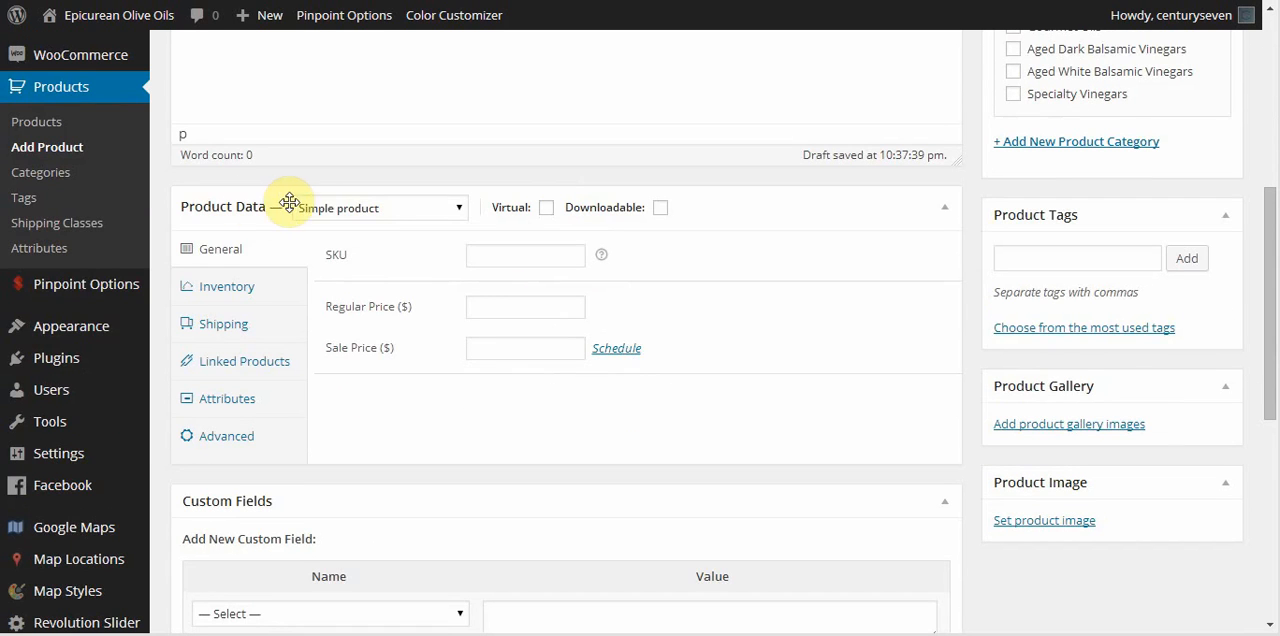
click(545, 255)
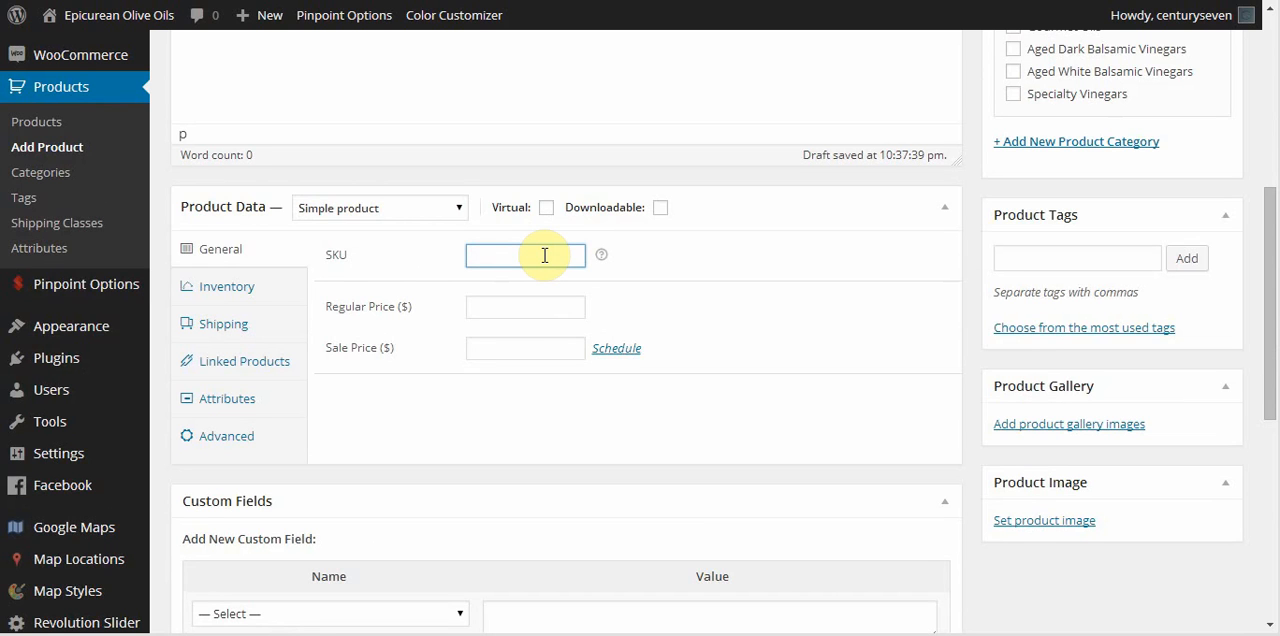
text(SKU001)
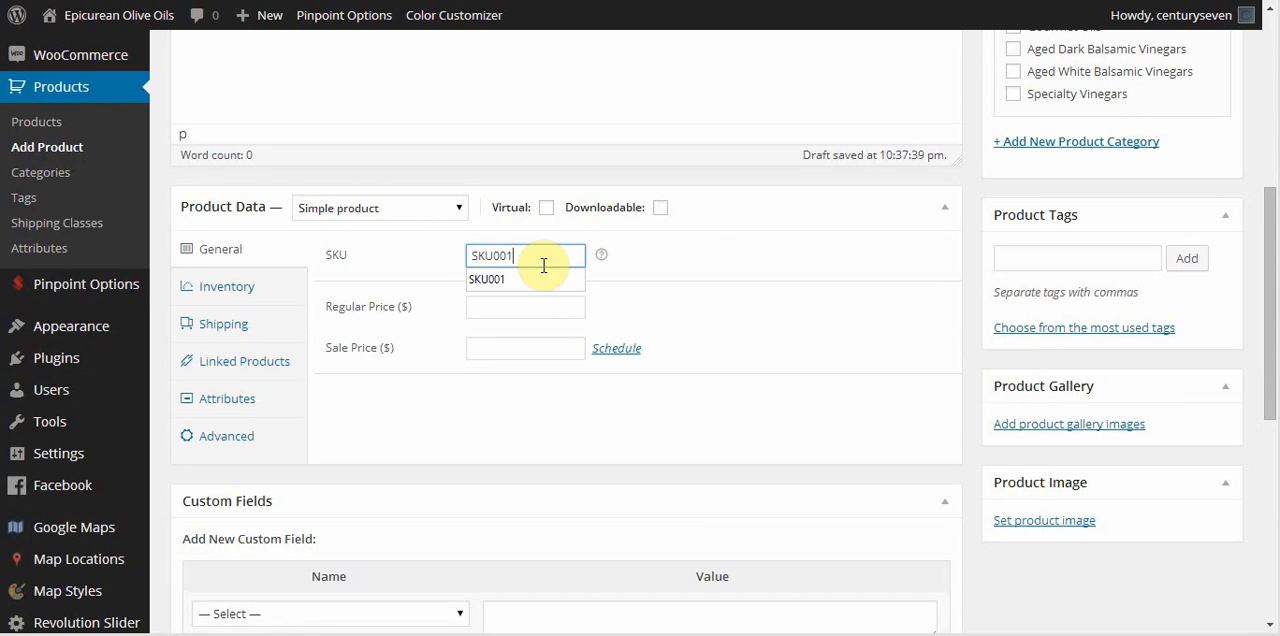
key(Escape)
click(712, 255)
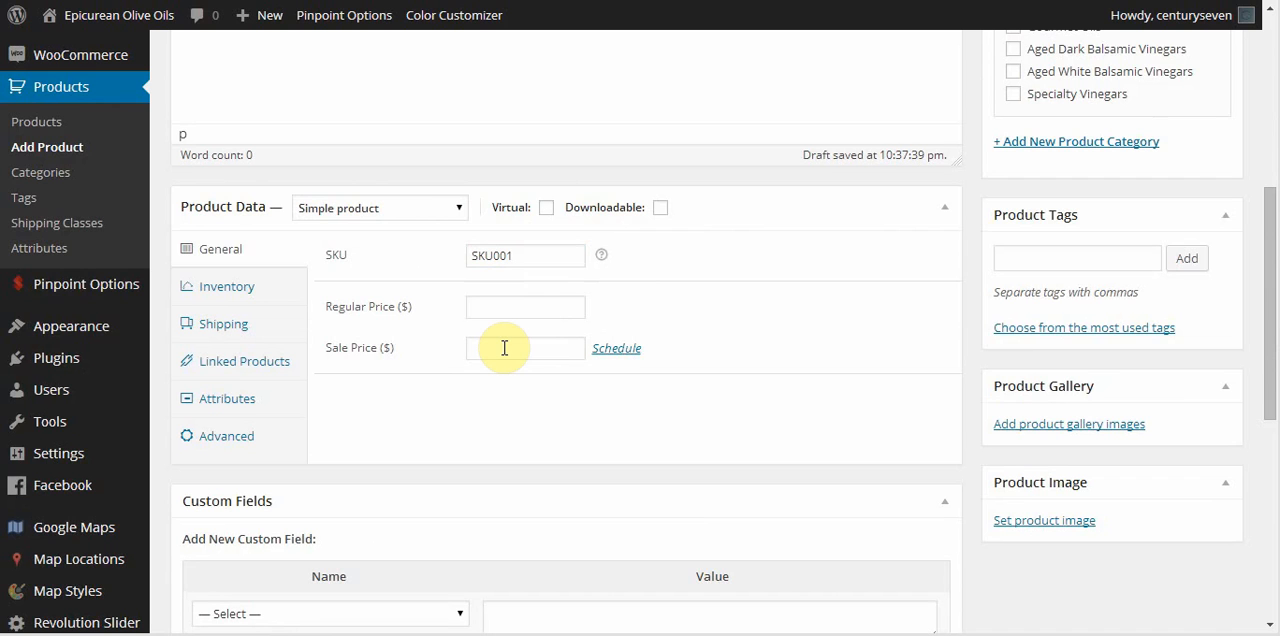
Change the product type to Variable product and copy the product's SKU text.
click(457, 213)
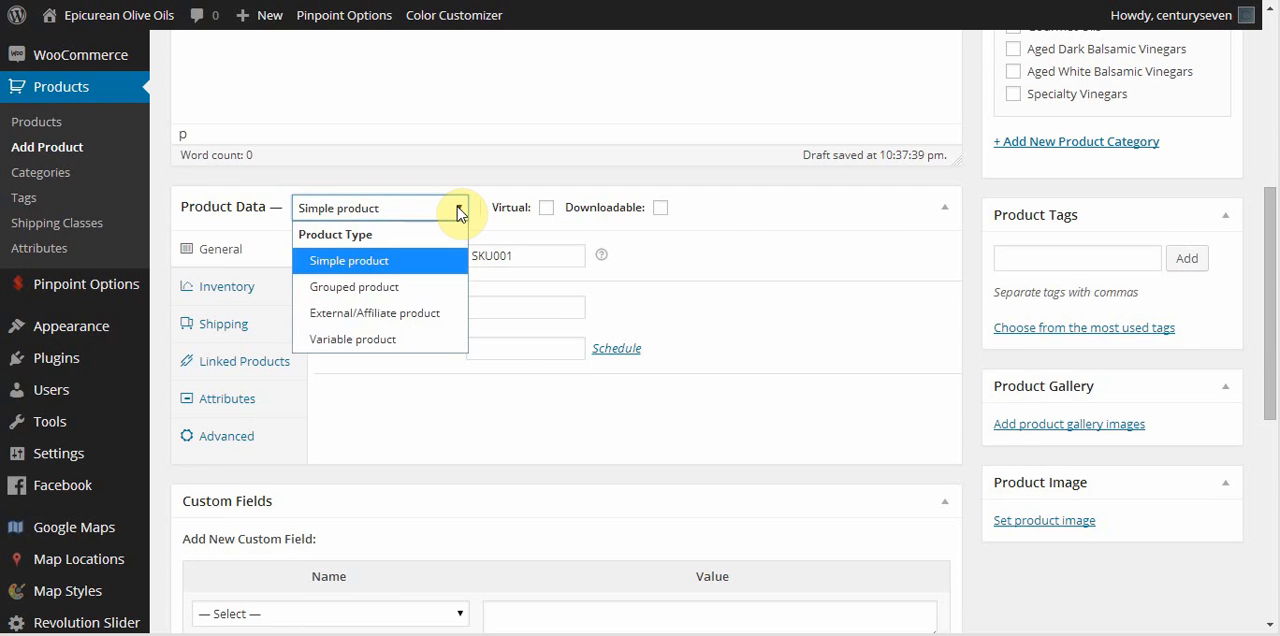
click(380, 341)
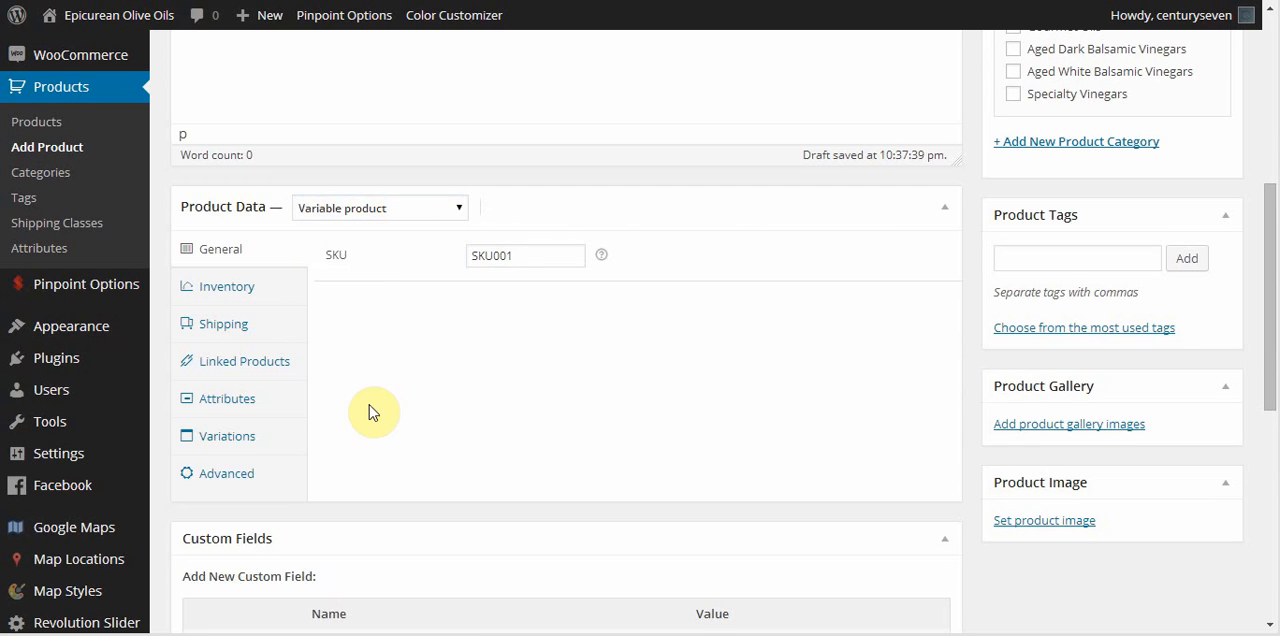
double_click(488, 257)
right_click(486, 258)
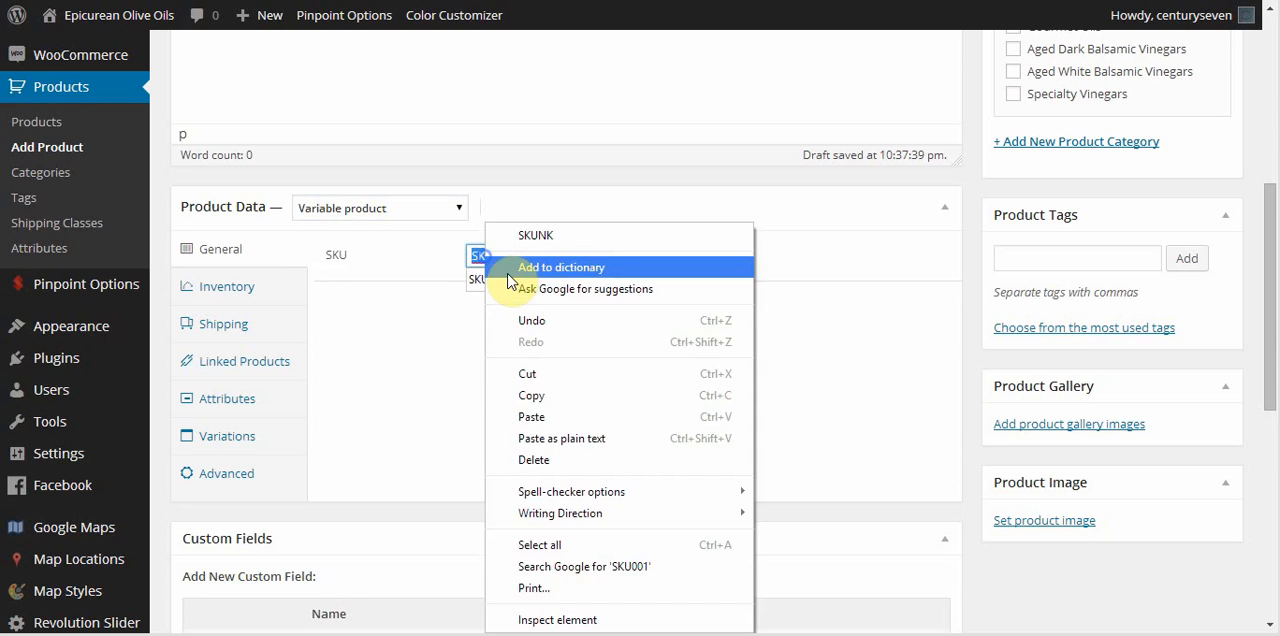
click(532, 397)
click(408, 394)
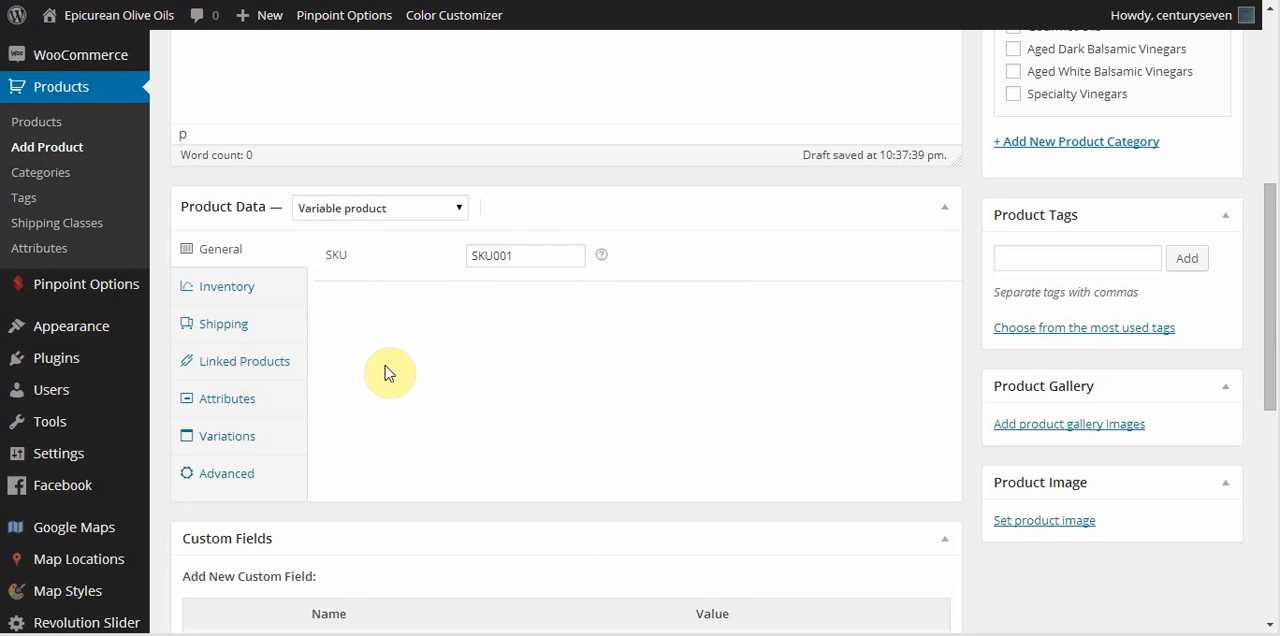
Add the Size attribute to the product and mark it as used for variations.
click(213, 402)
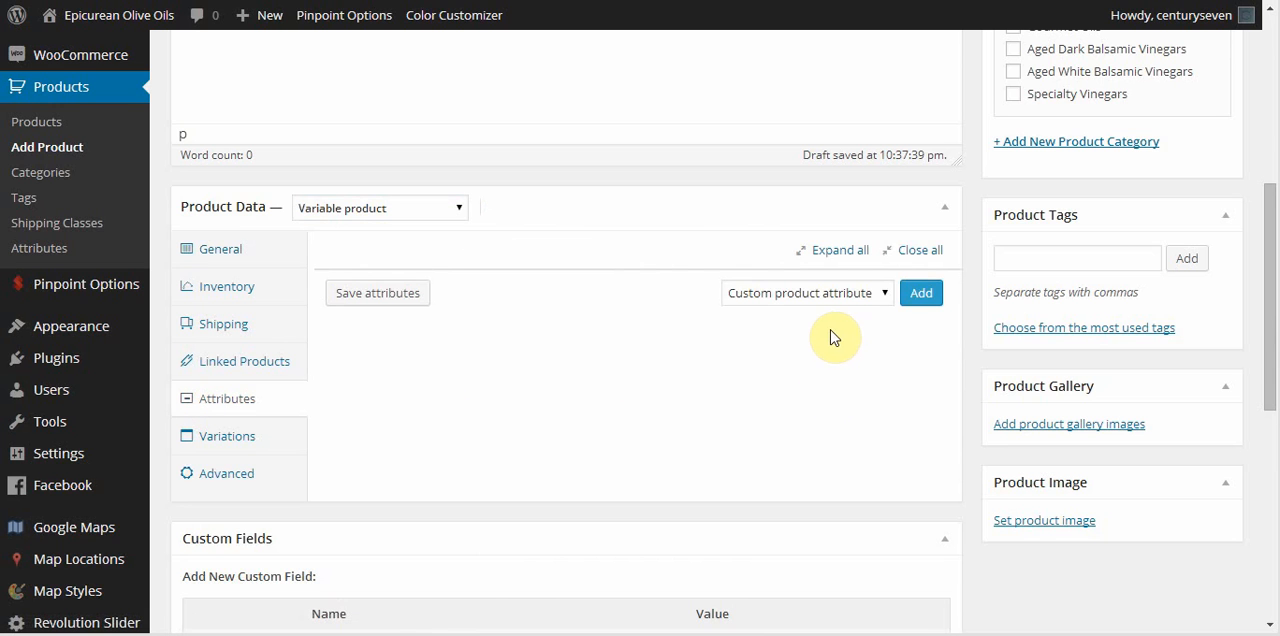
click(886, 298)
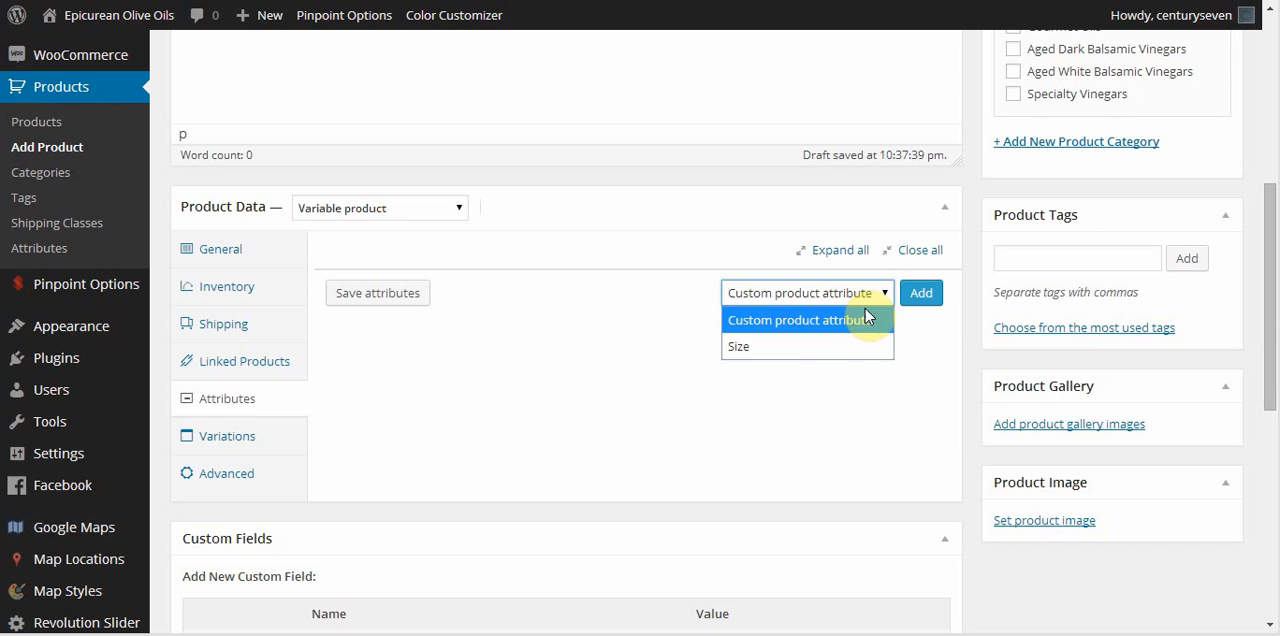
click(771, 344)
click(921, 294)
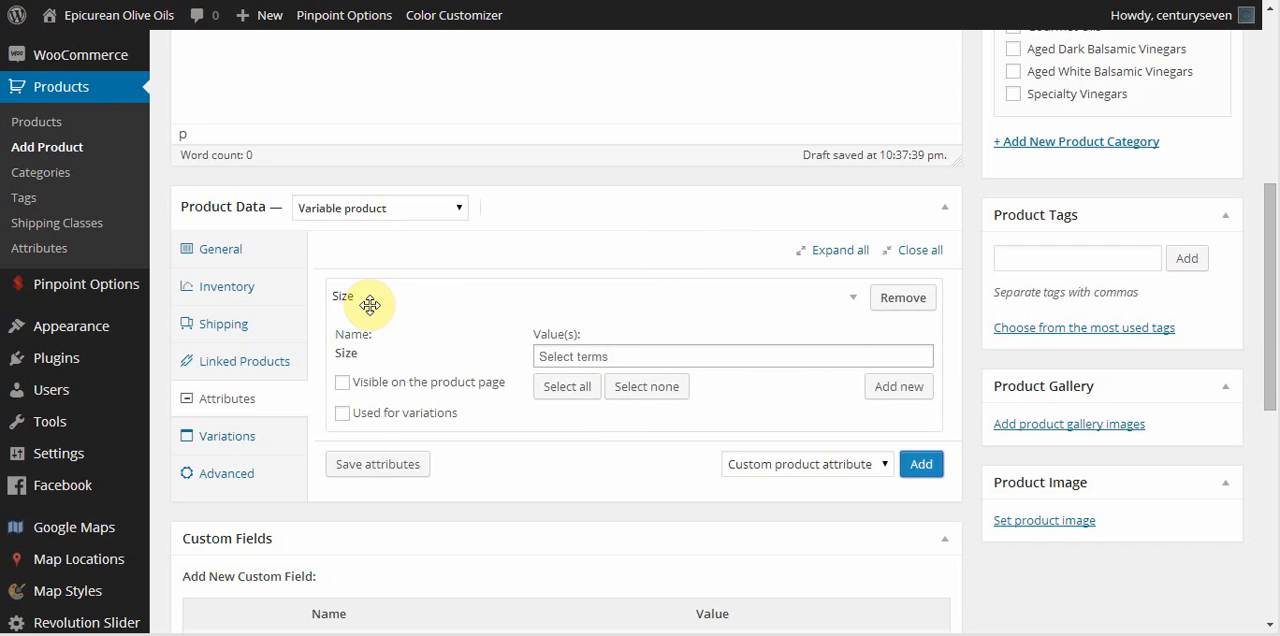
click(342, 413)
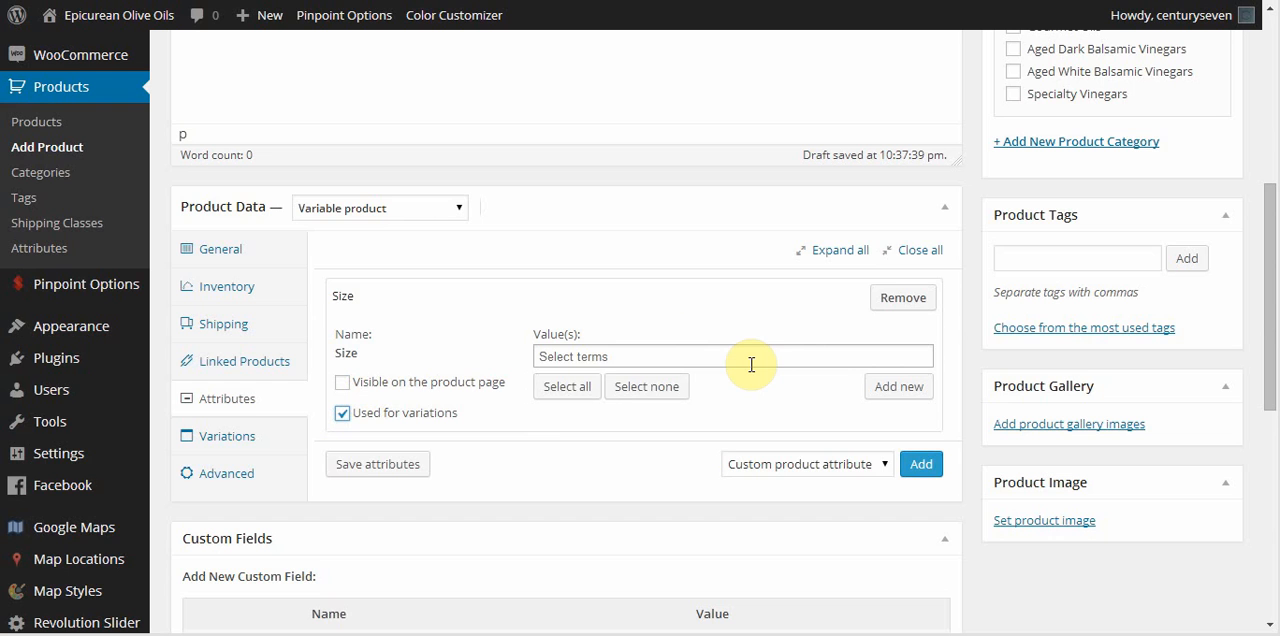
Give the Size attribute only the values 200ml and 375ml, and save the attributes.
click(565, 390)
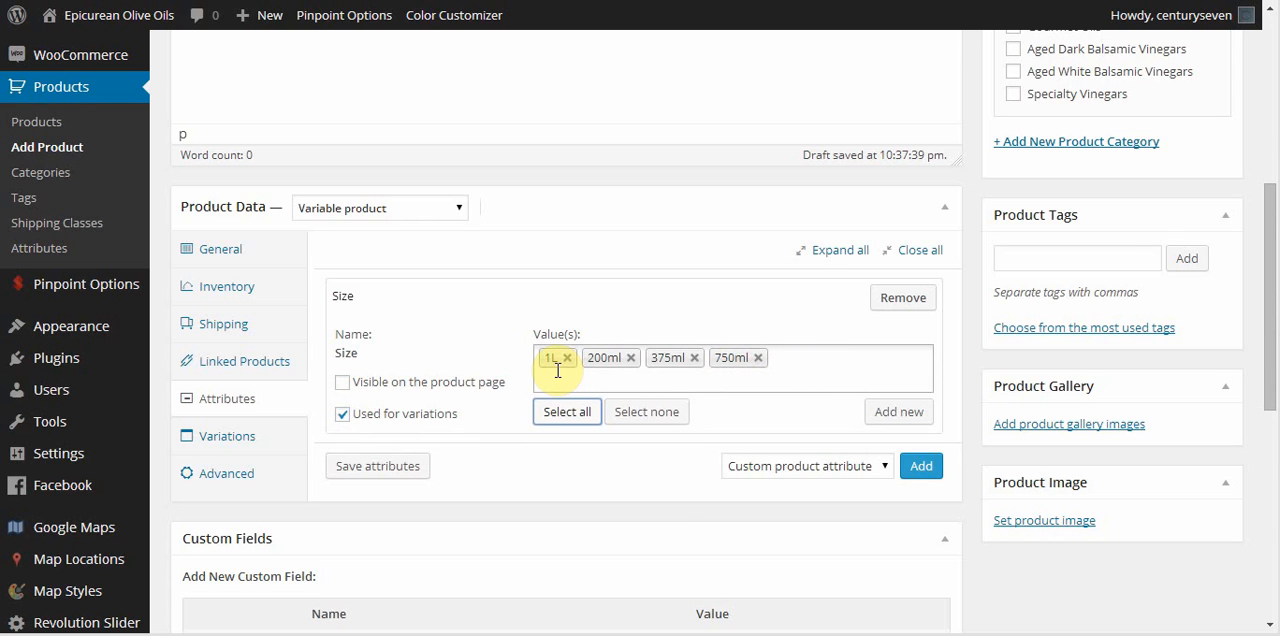
click(758, 358)
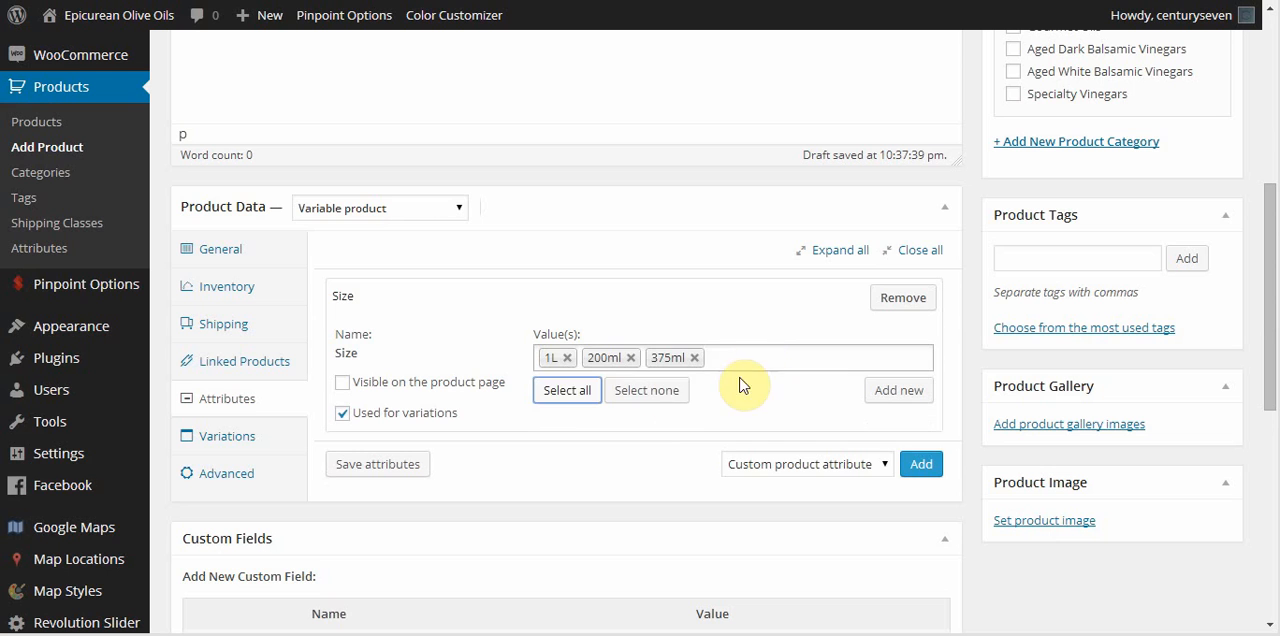
click(567, 358)
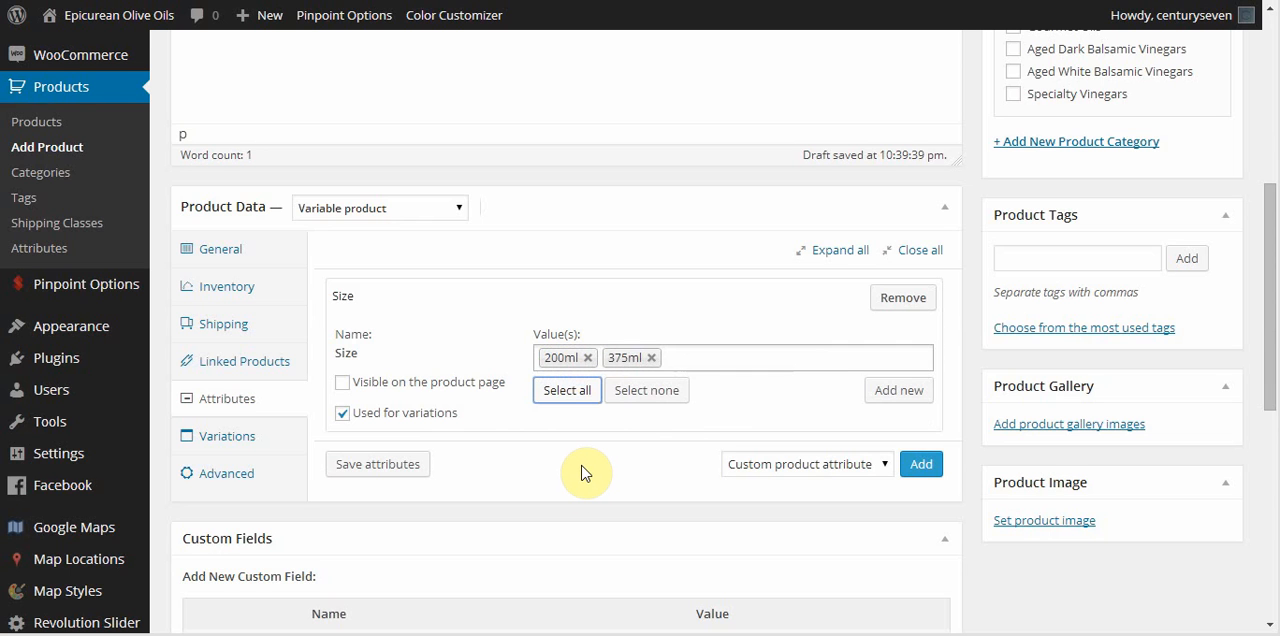
click(383, 464)
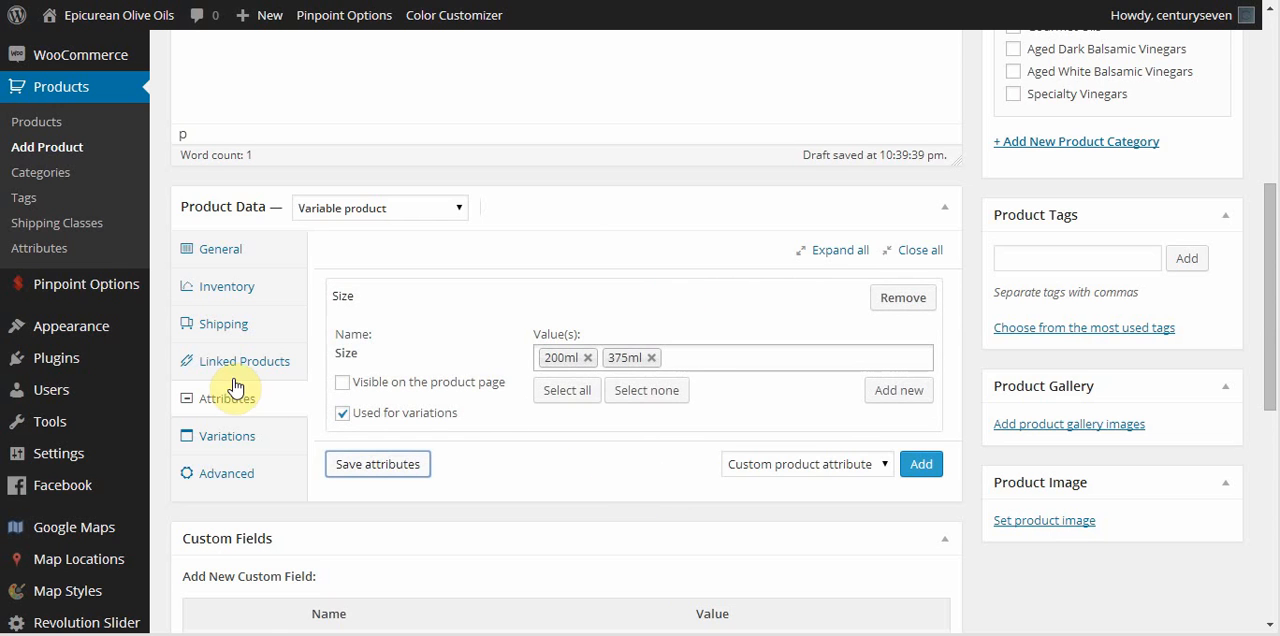
Add a product variation and set its size to 200ml.
click(215, 445)
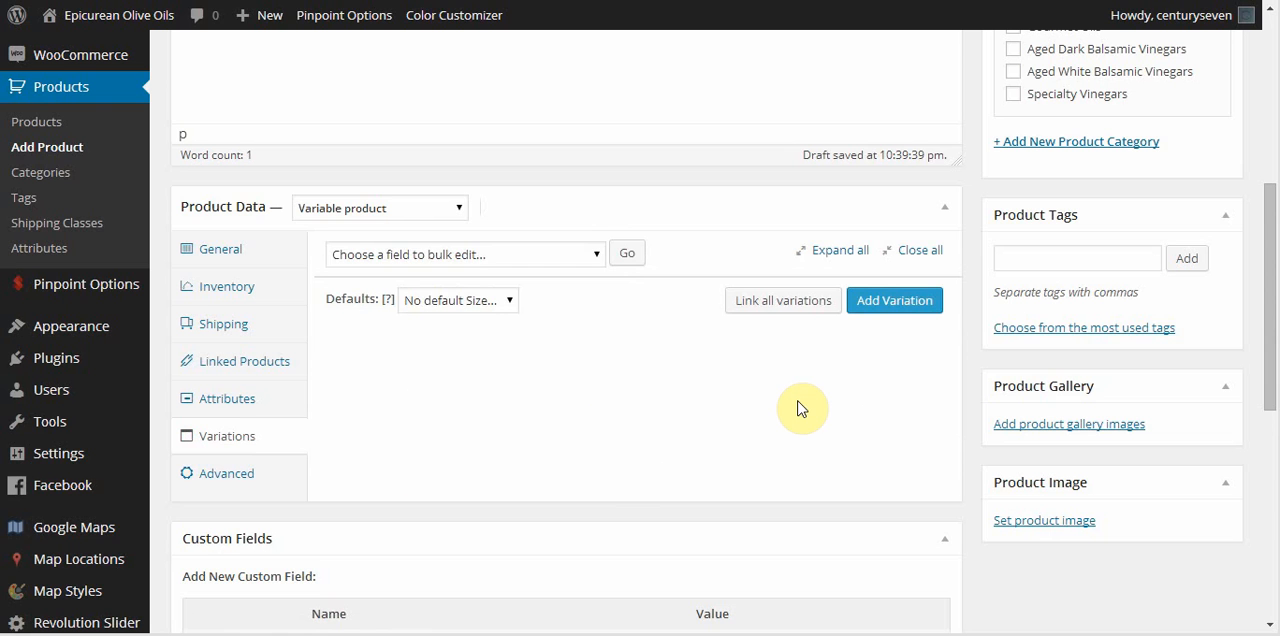
click(903, 306)
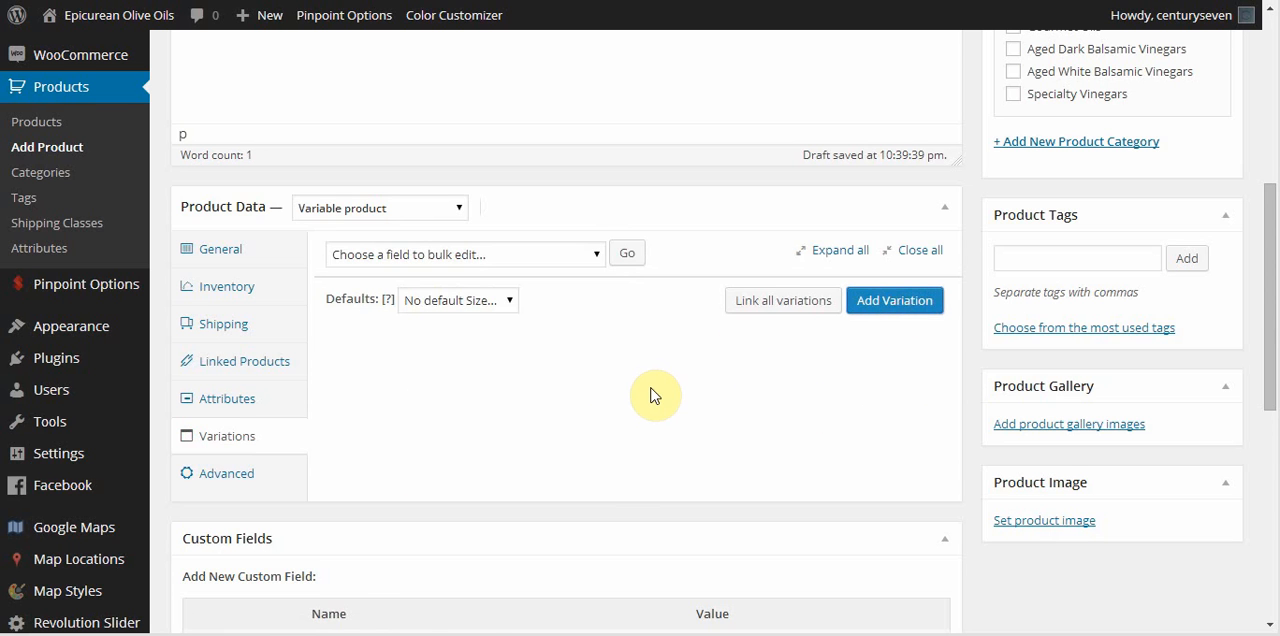
scroll(528, 305, down, 1)
click(455, 211)
click(414, 266)
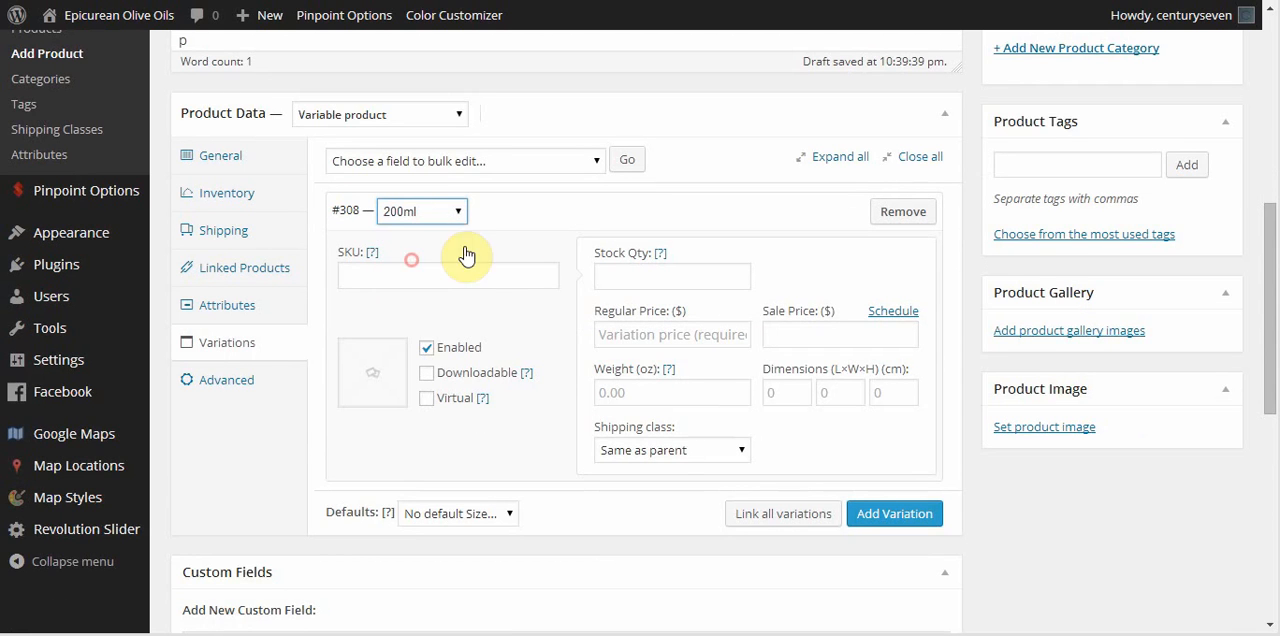
click(458, 212)
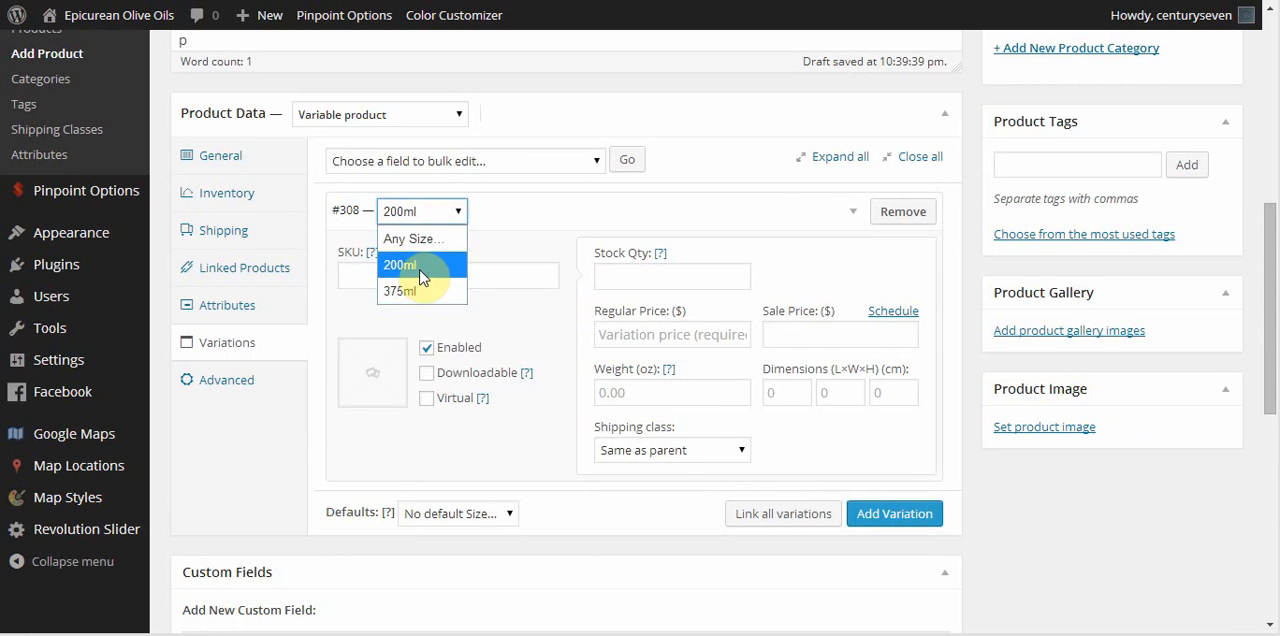
click(420, 265)
Set the 200ml variation's SKU to SKU001-200ML.
click(437, 281)
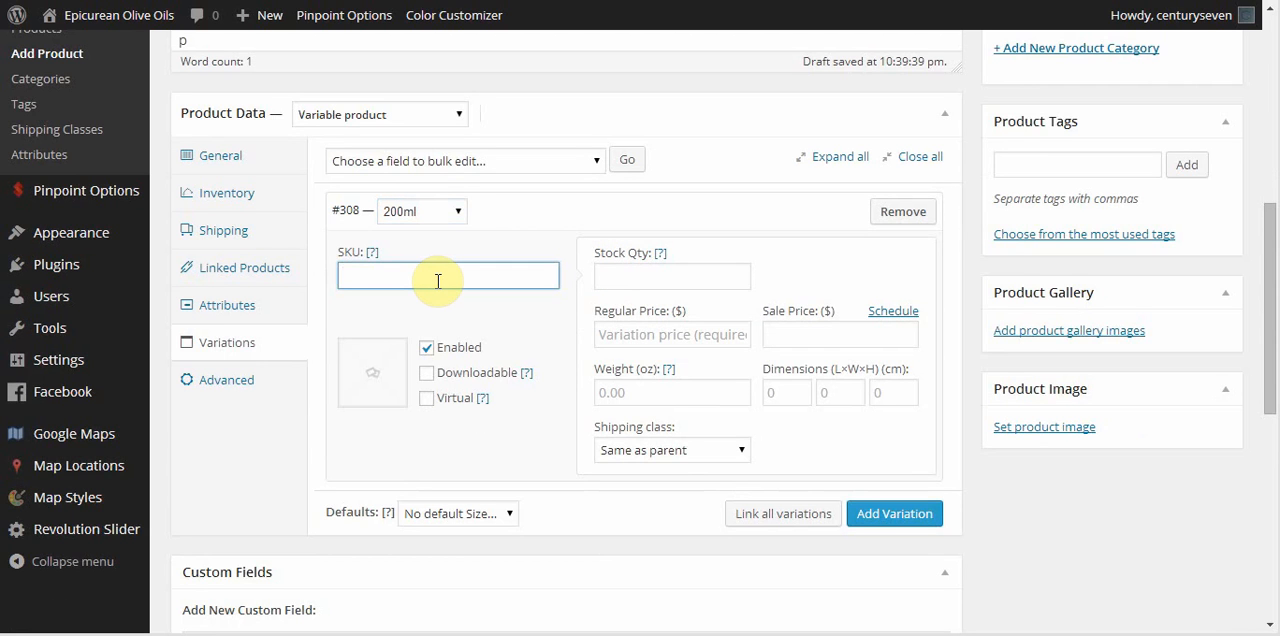
text(SKU001-200ML)
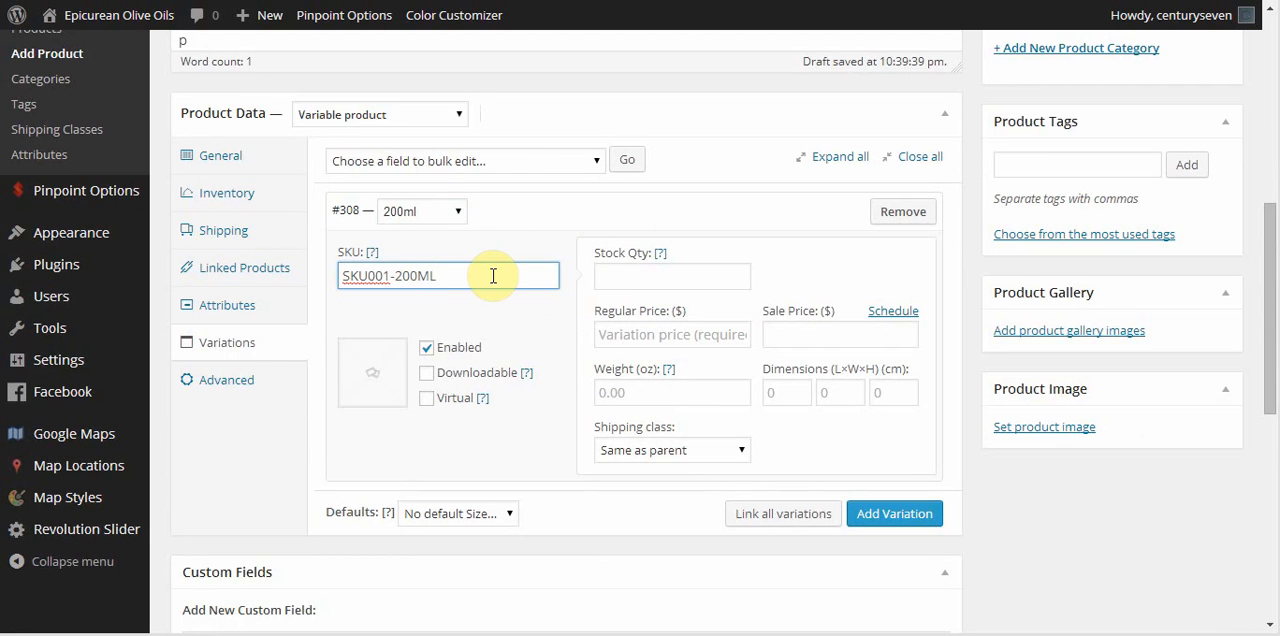
drag(451, 275, 393, 275)
click(483, 276)
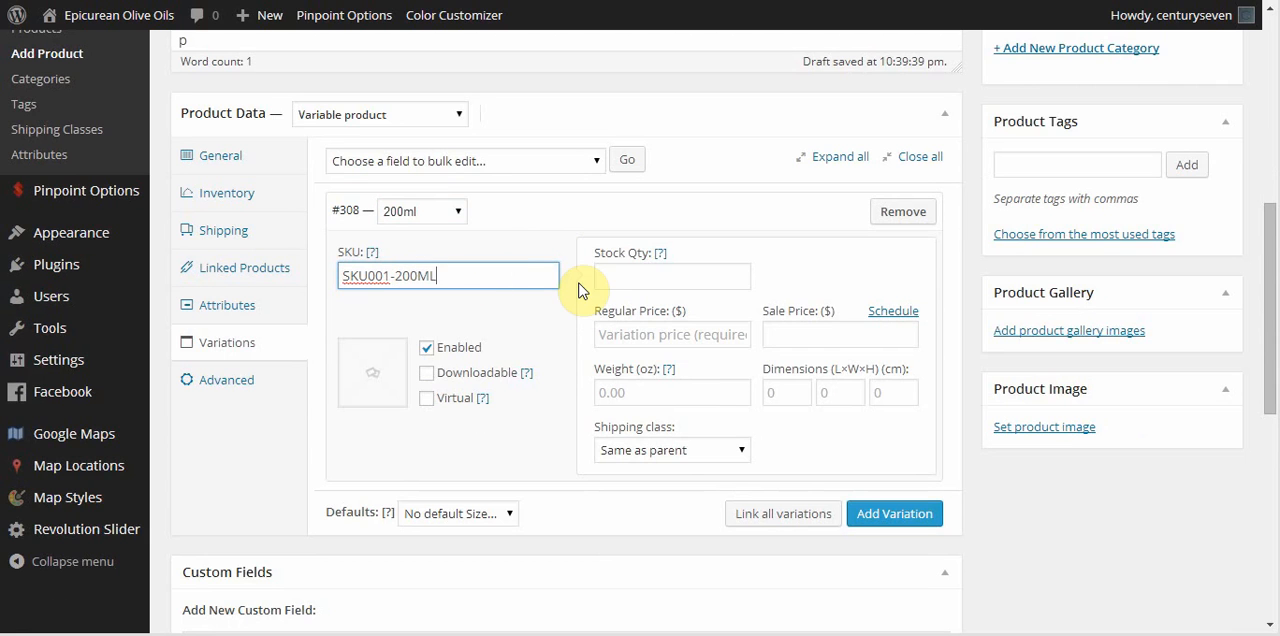
Set the 200ml variation's regular price to $12.00 and its weight to 4.00 oz.
click(651, 336)
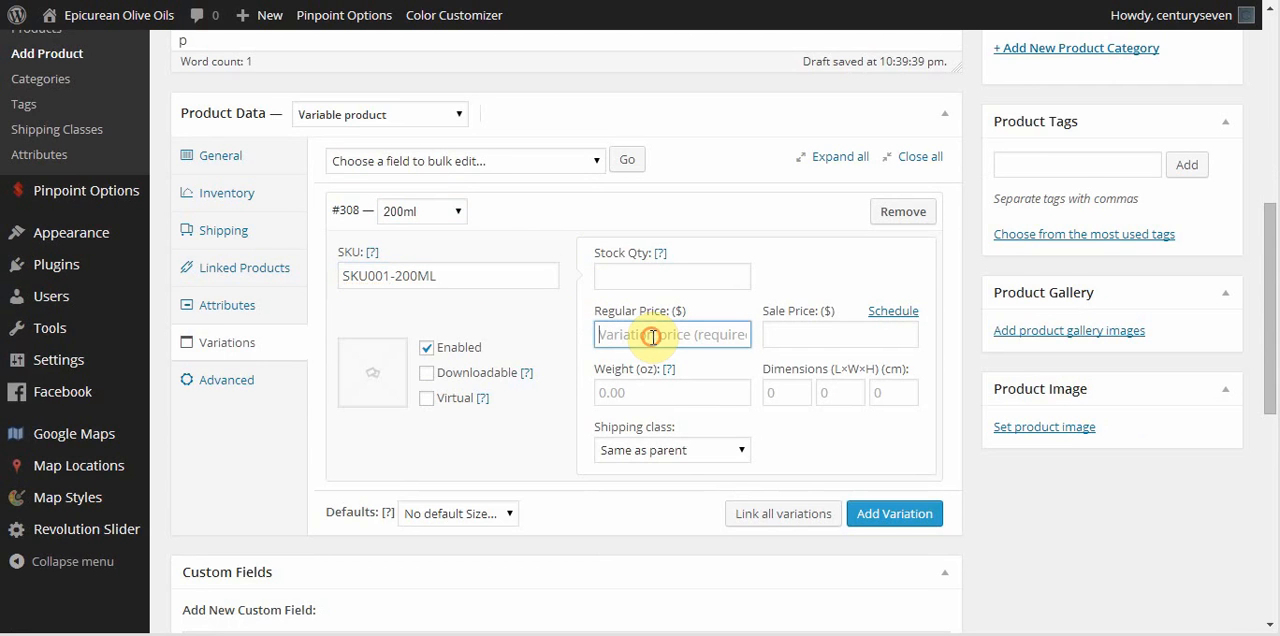
text(12.00)
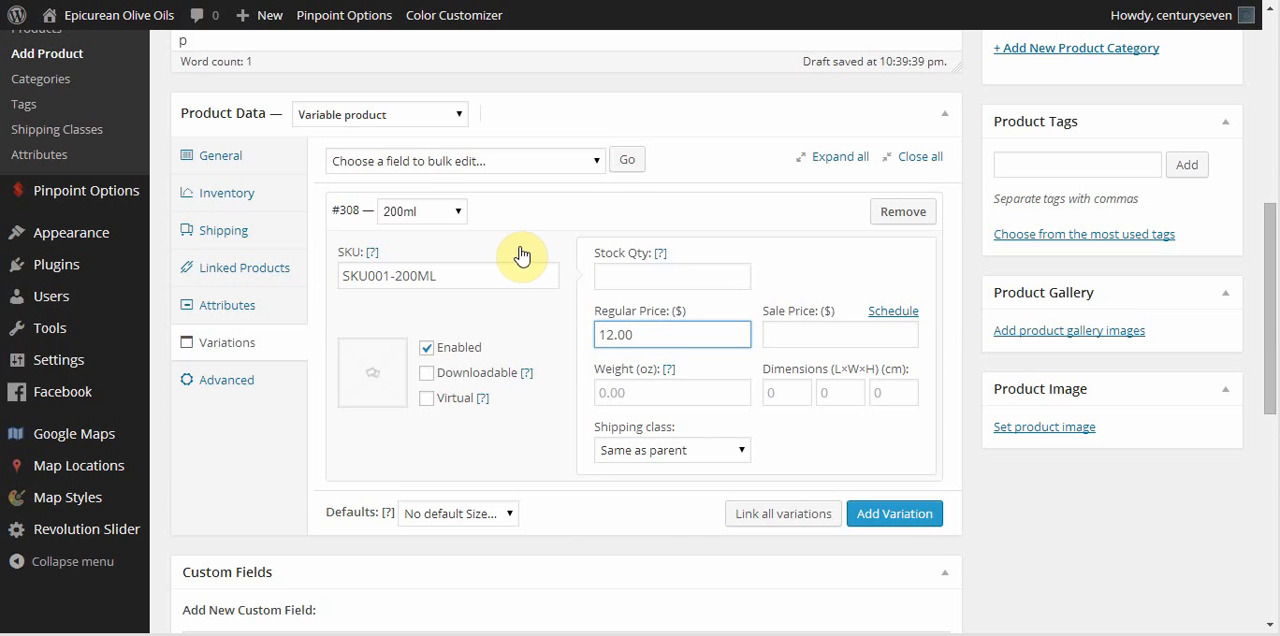
click(672, 391)
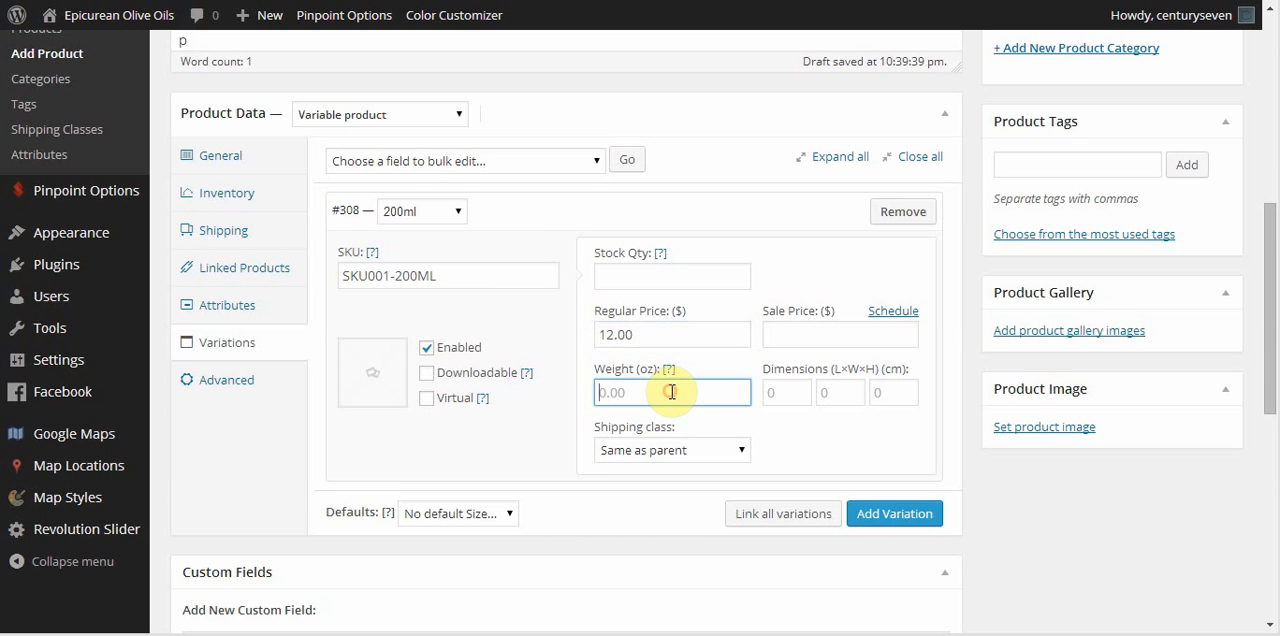
text(4.00)
scroll(562, 370, down, 1)
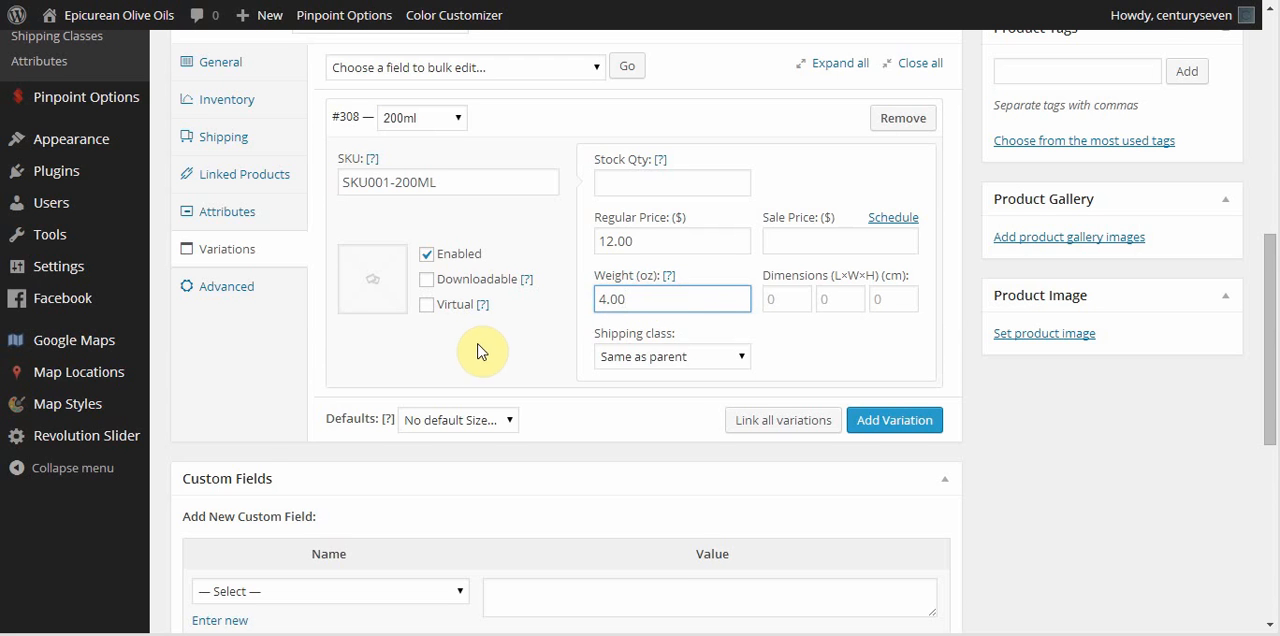
scroll(477, 352, down, 1)
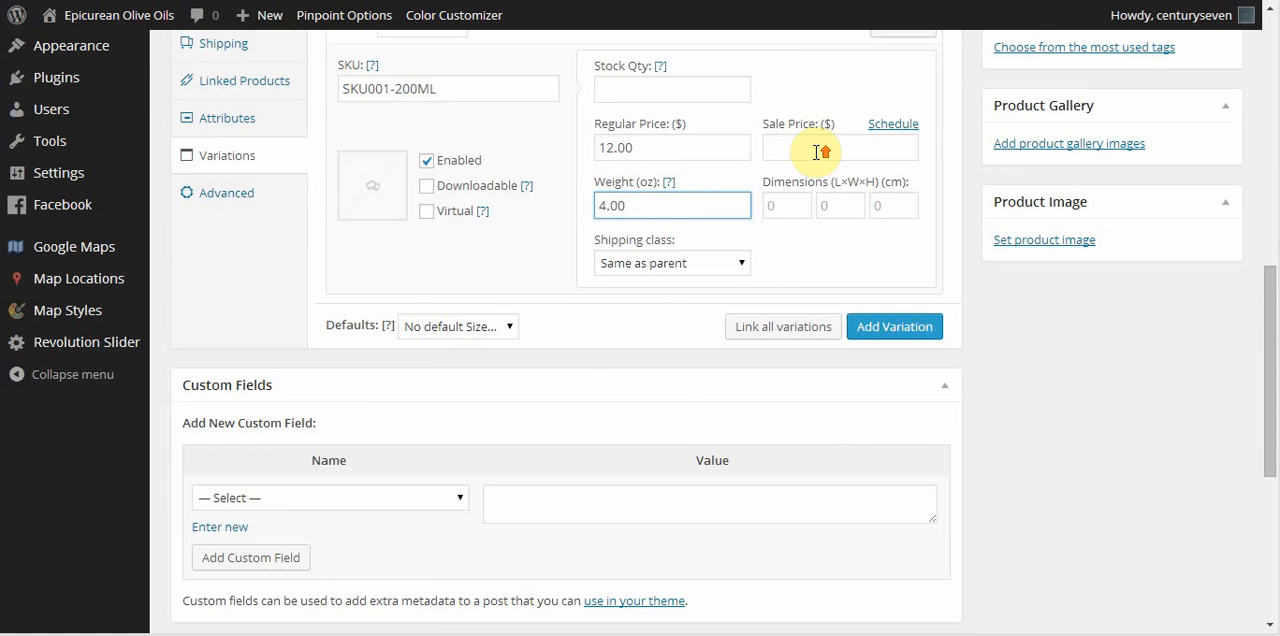
scroll(816, 155, up, 1)
click(497, 187)
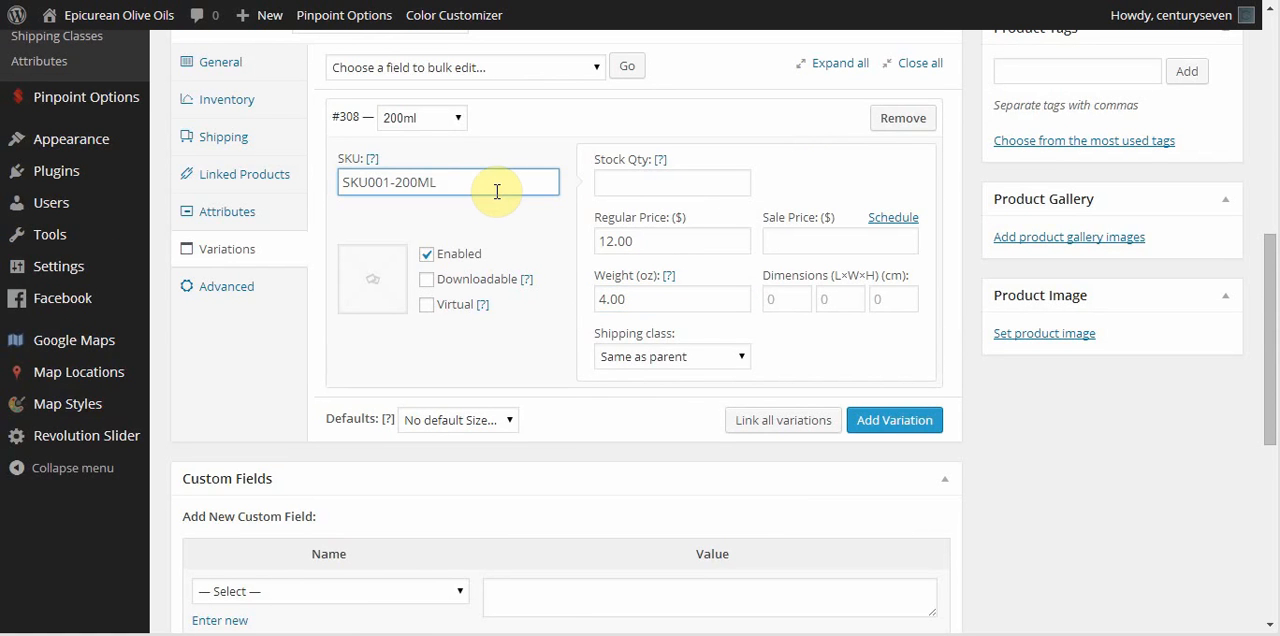
click(661, 240)
click(650, 300)
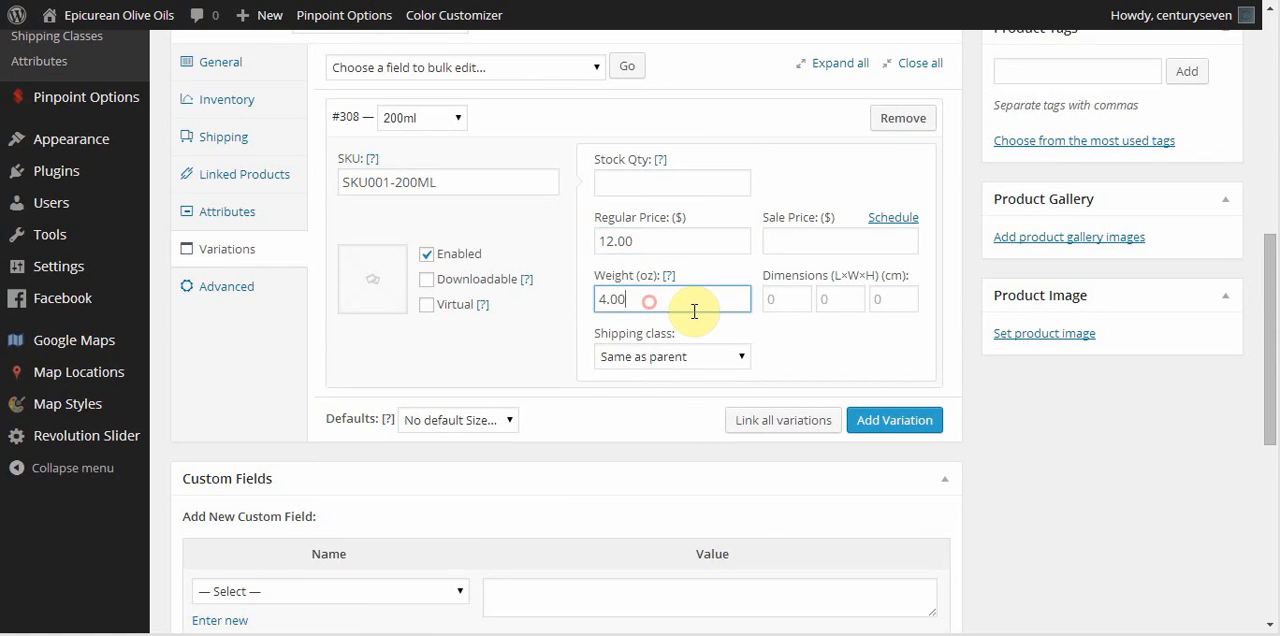
click(660, 184)
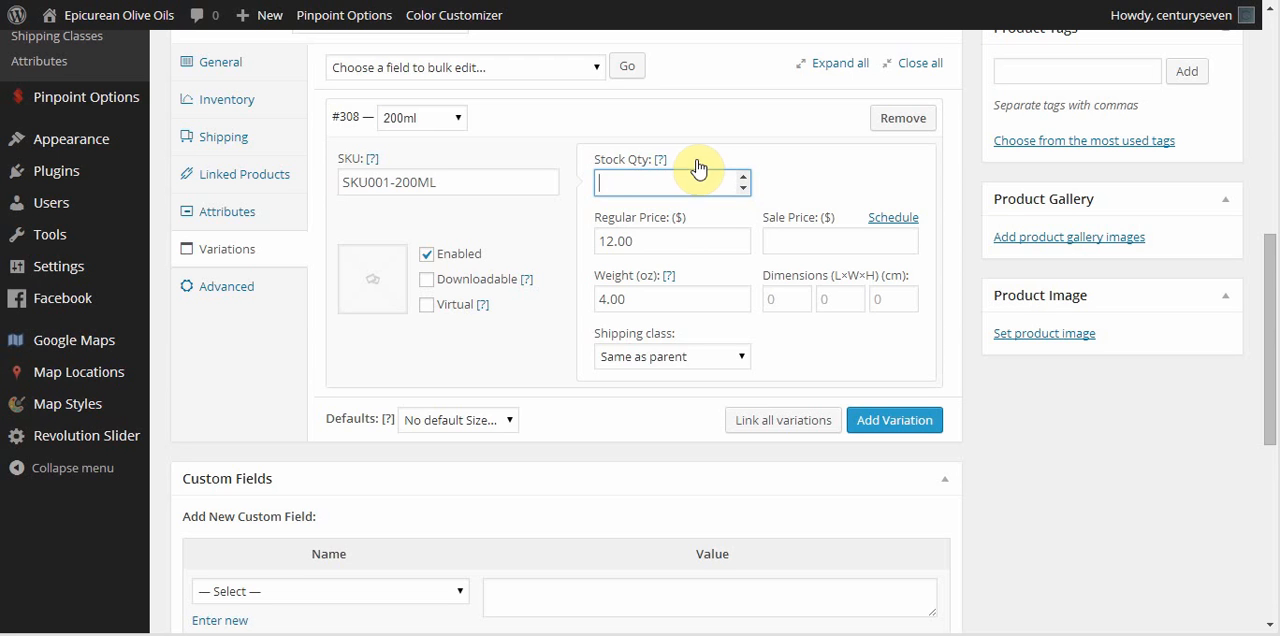
click(818, 174)
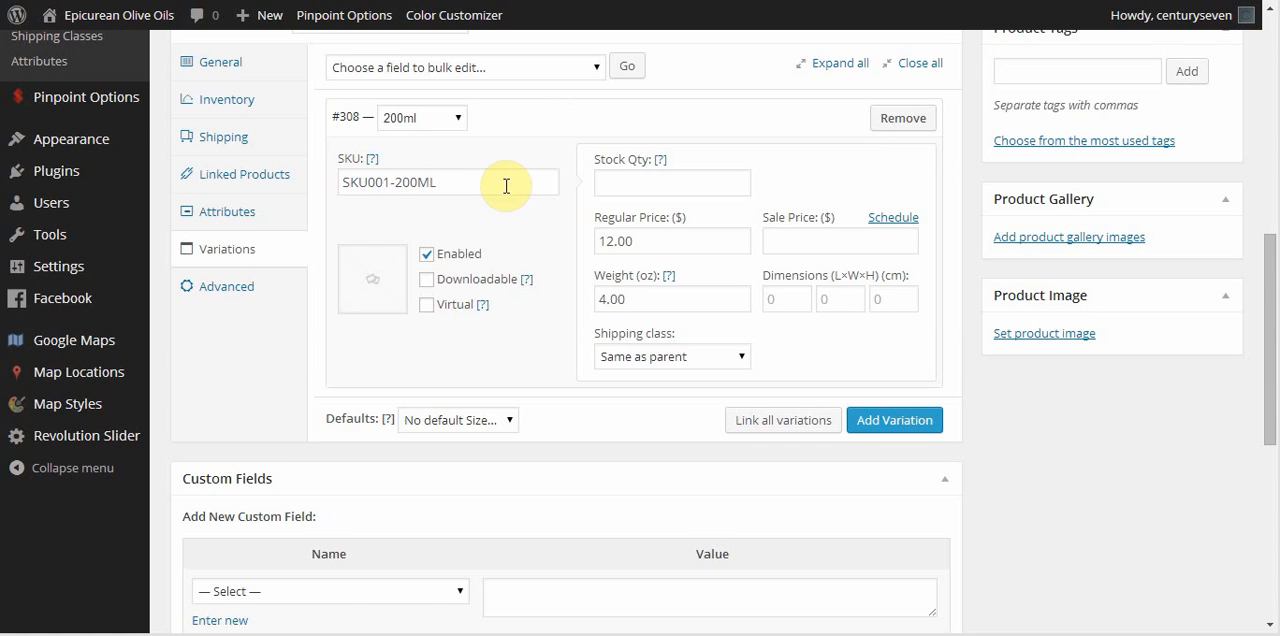
Add a second product variation and set its size to 375ml.
scroll(507, 240, down, 2)
click(893, 327)
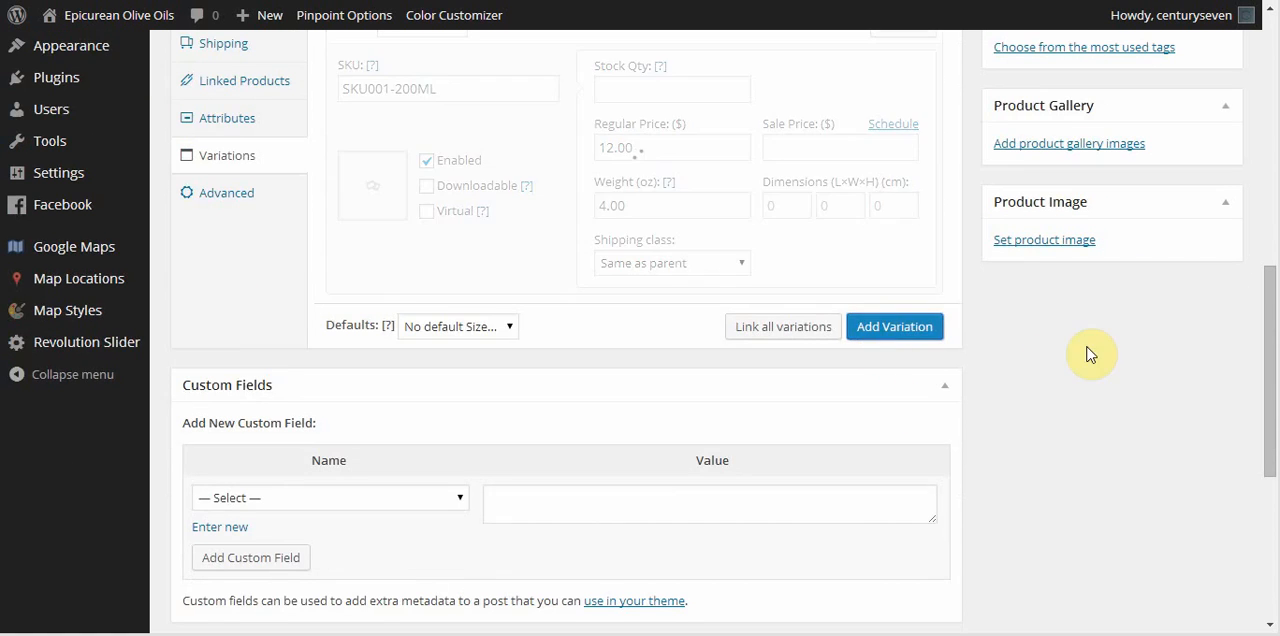
scroll(1080, 350, down, 2)
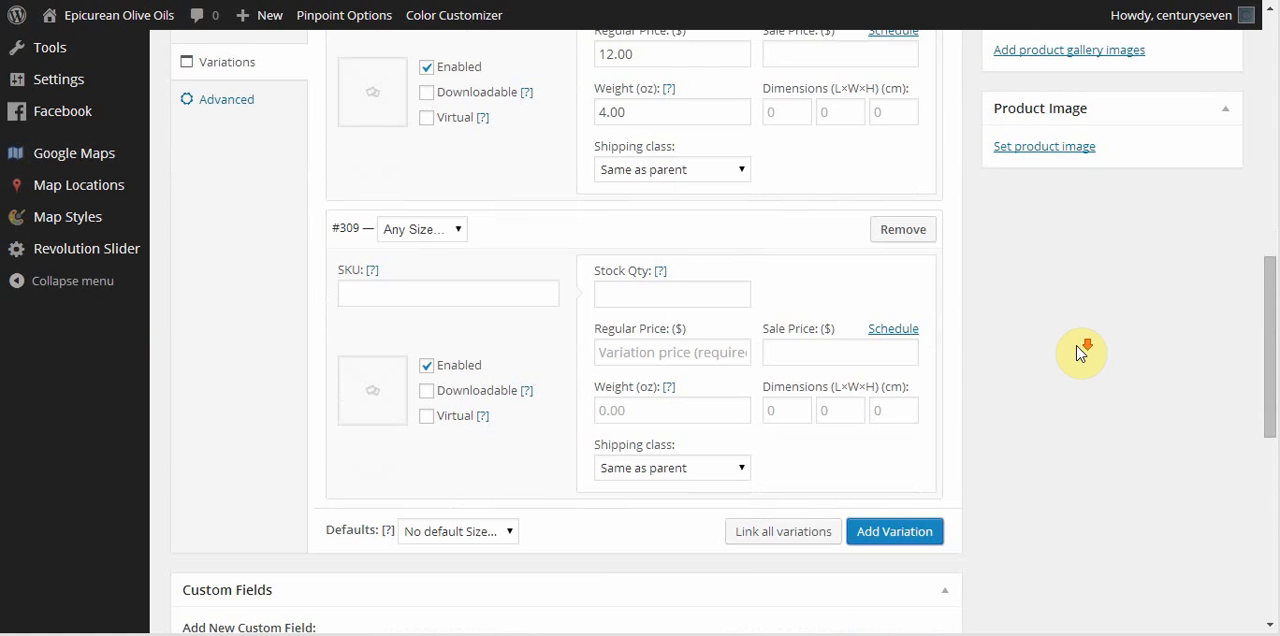
click(455, 230)
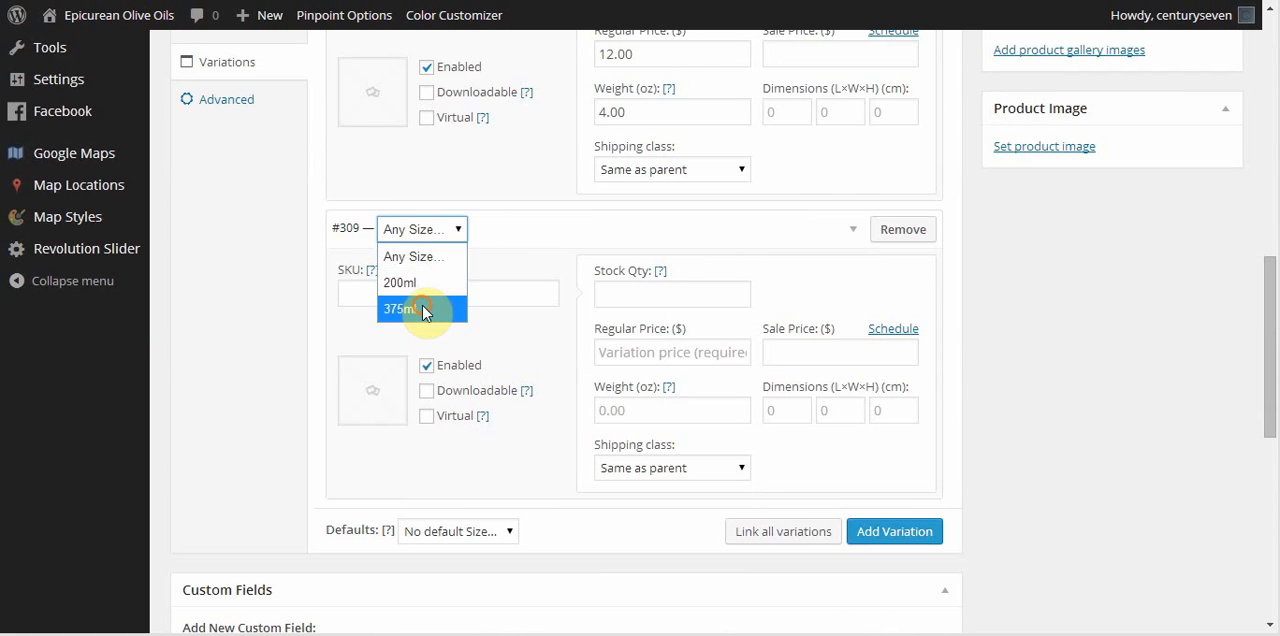
click(425, 306)
Set the 375ml variation's SKU to SKU001-375ML.
click(455, 300)
text(SKU001)
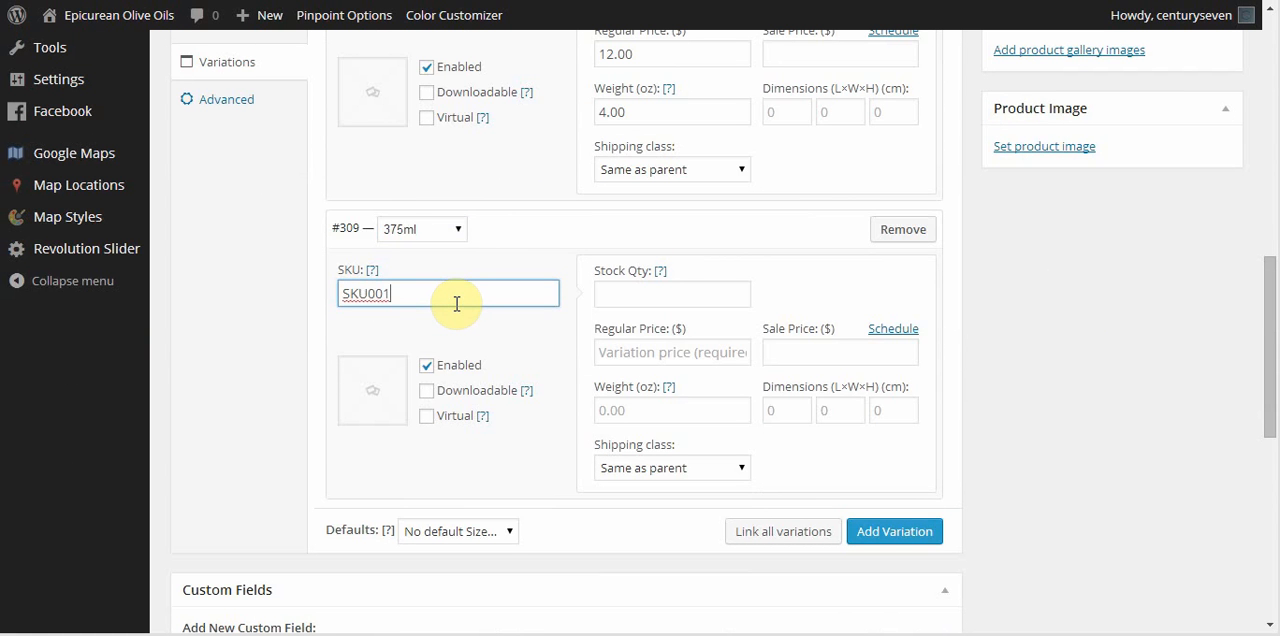
text(-375ML)
Set the 375ml variation's regular price to $16.00 and its weight to 4.00 oz.
click(650, 357)
text(16.)
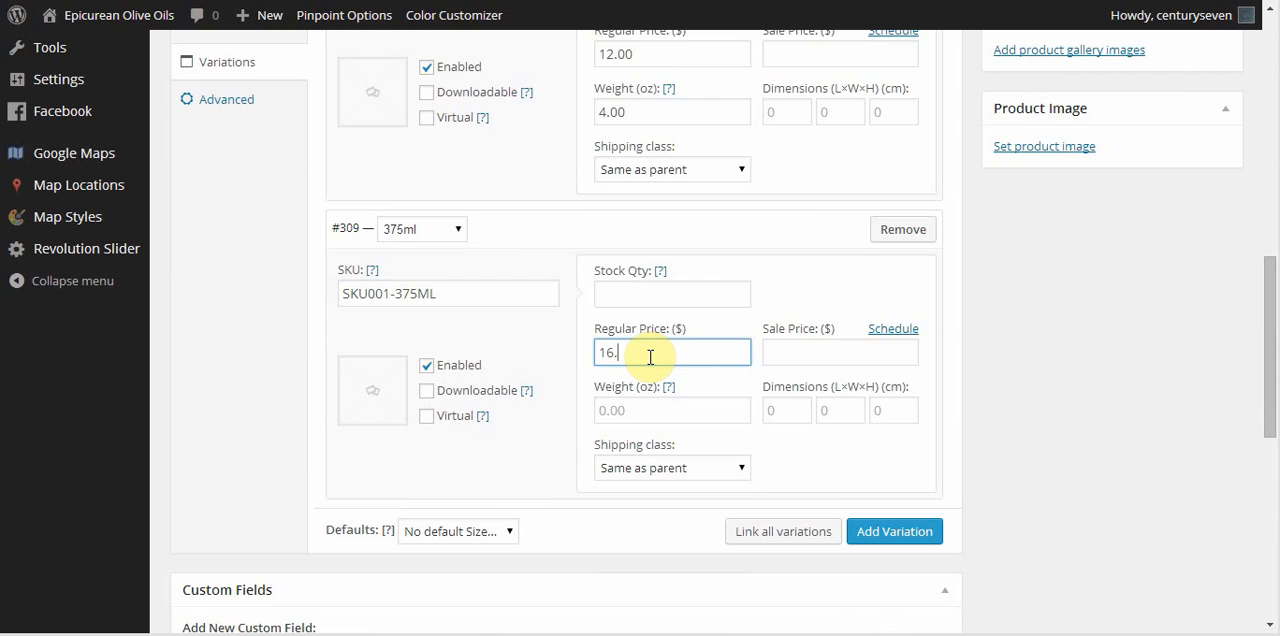
text(00)
click(651, 409)
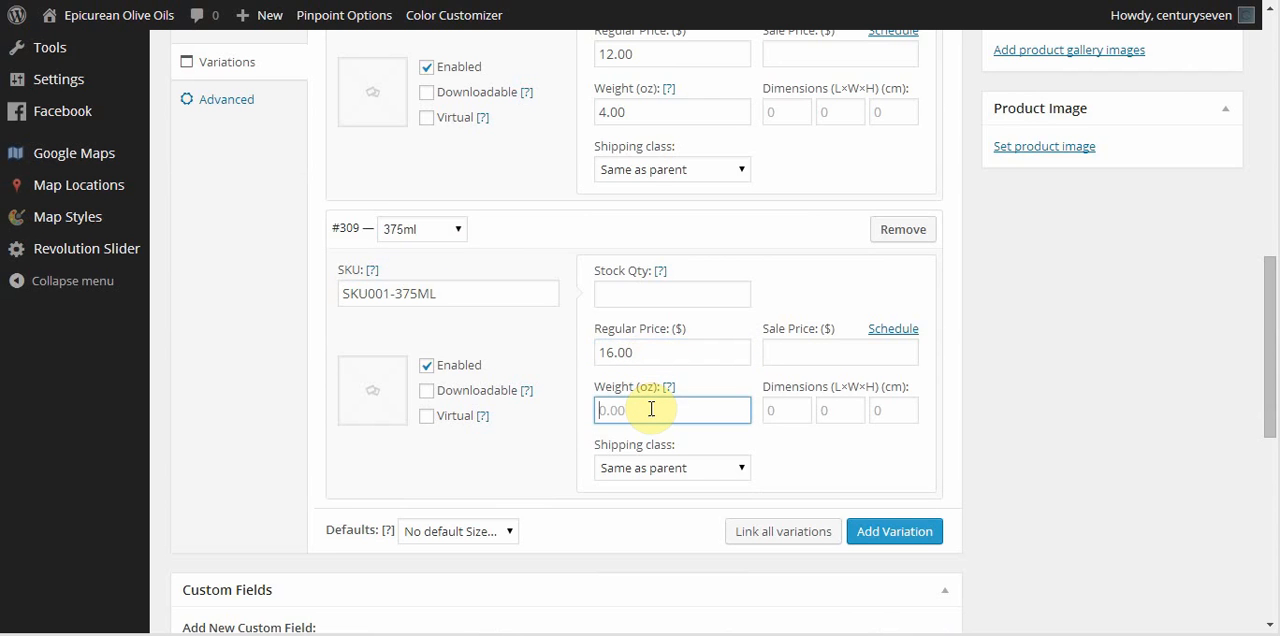
text(4.00)
Set the existing media library image olive-oil-bottle.jpg as the product image.
scroll(1251, 386, up, 2)
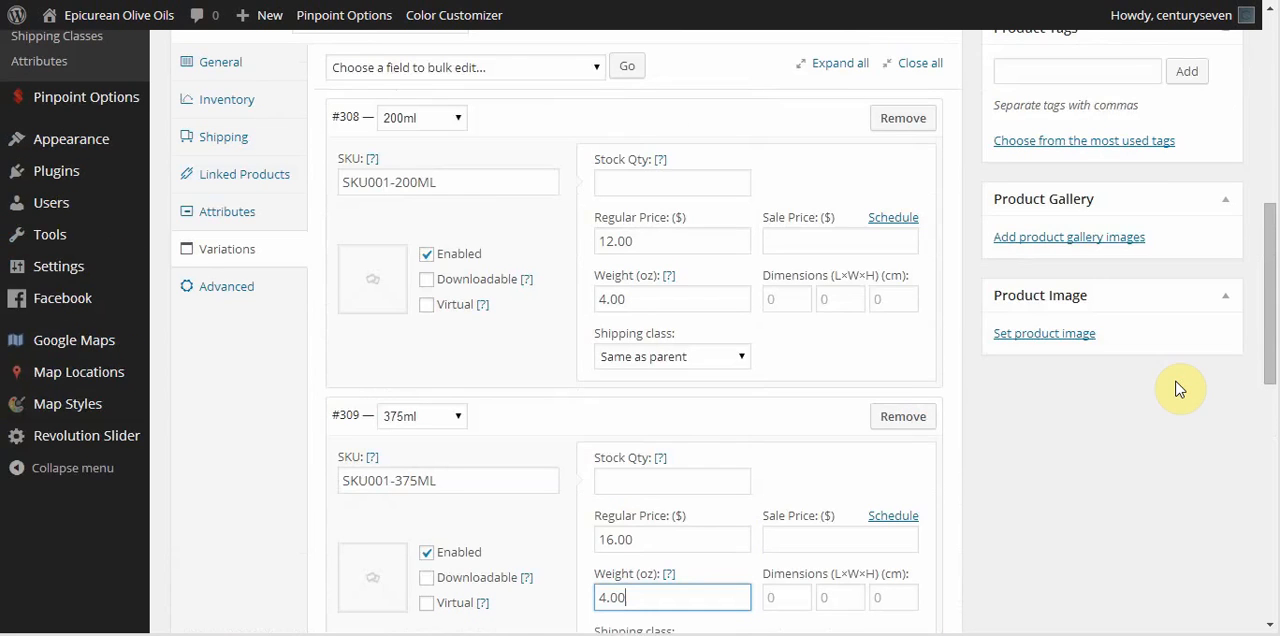
click(1040, 338)
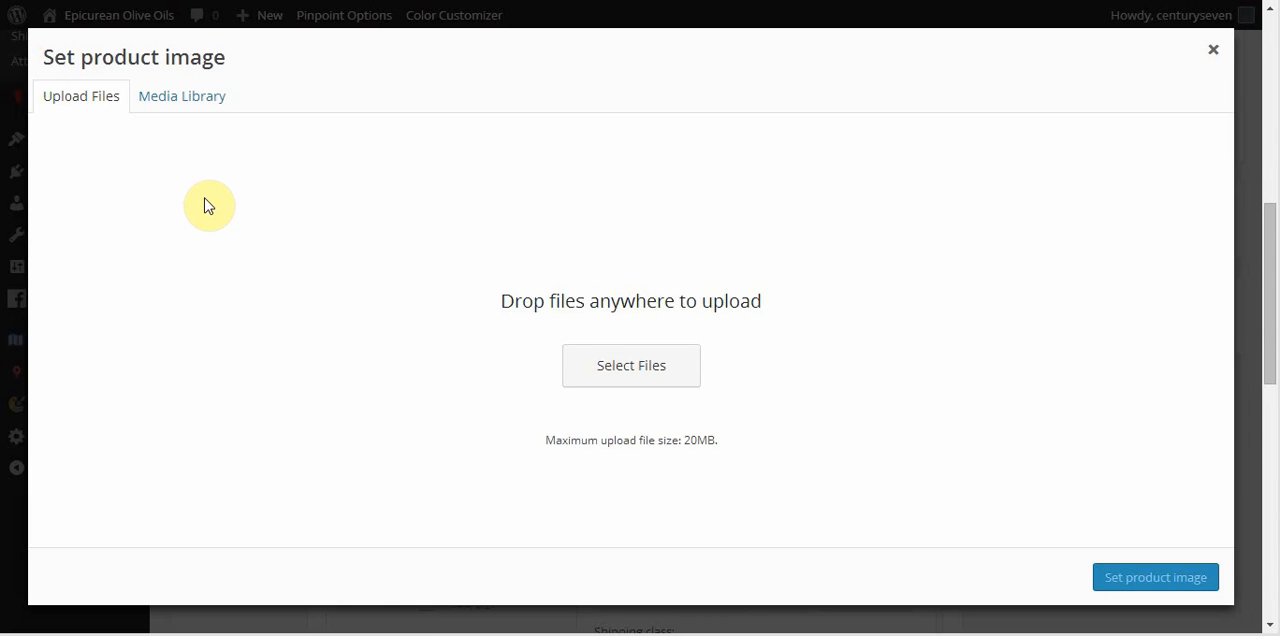
click(604, 368)
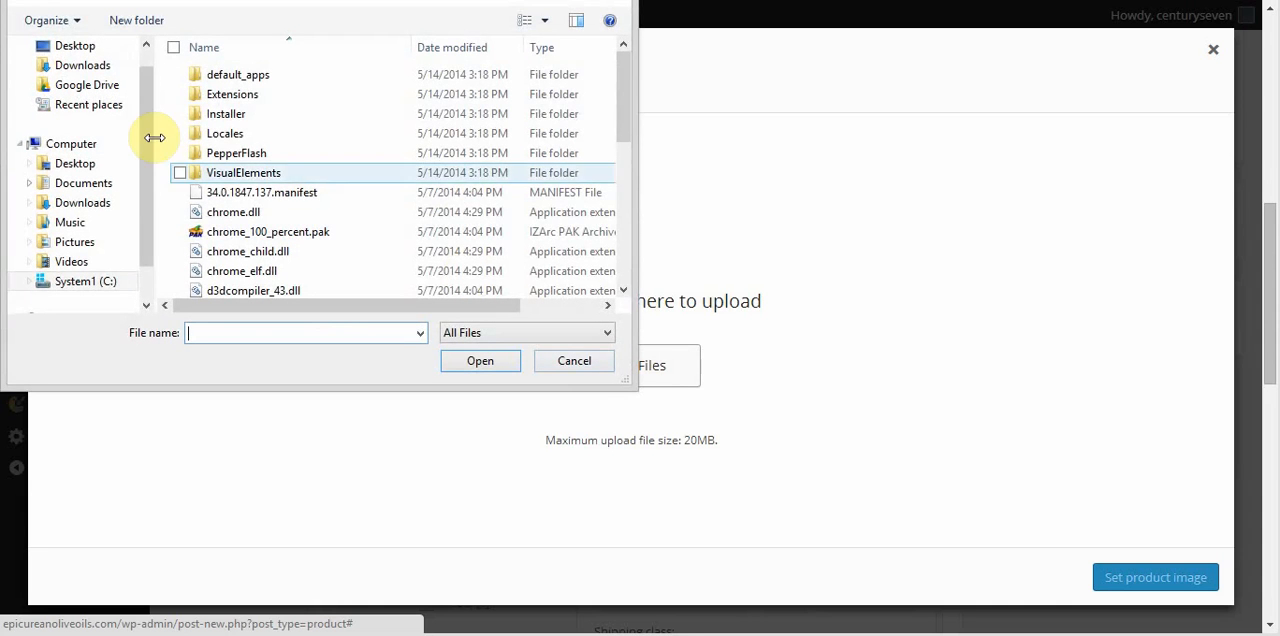
key(Escape)
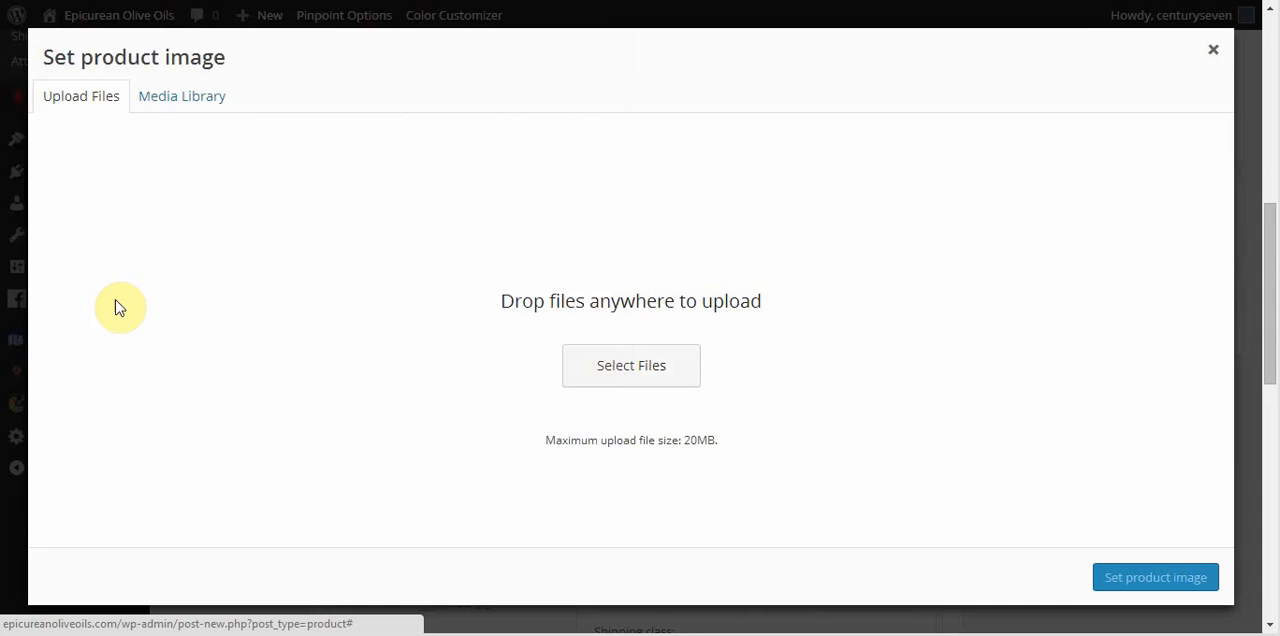
click(171, 97)
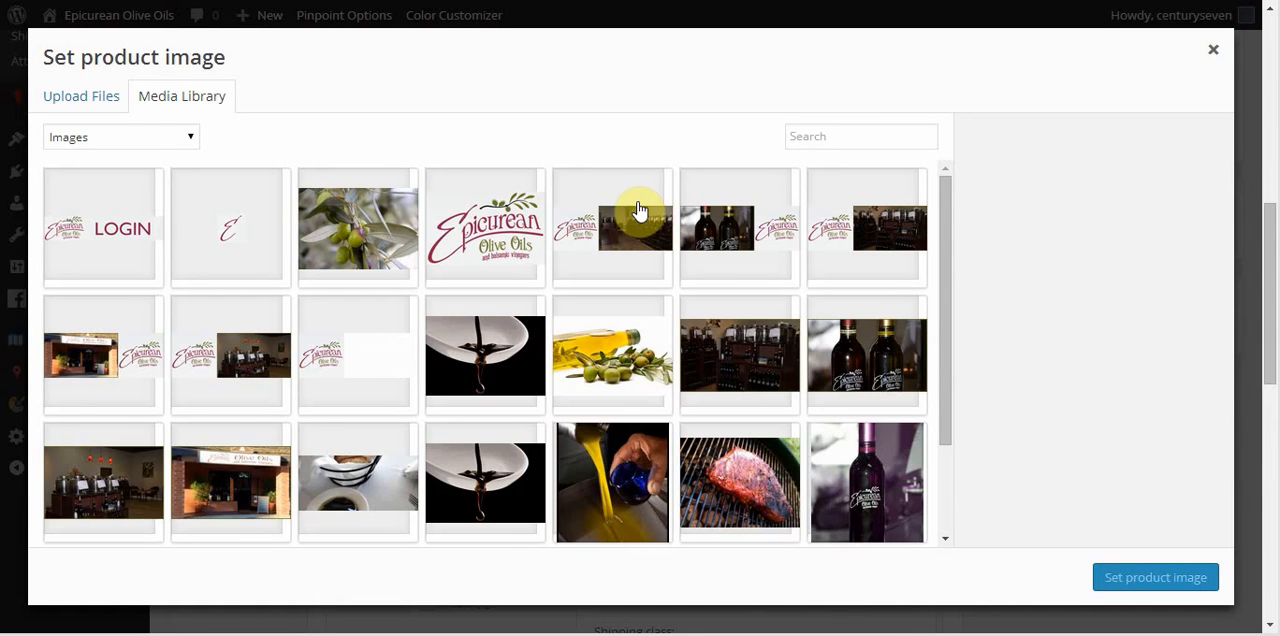
scroll(634, 240, down, 2)
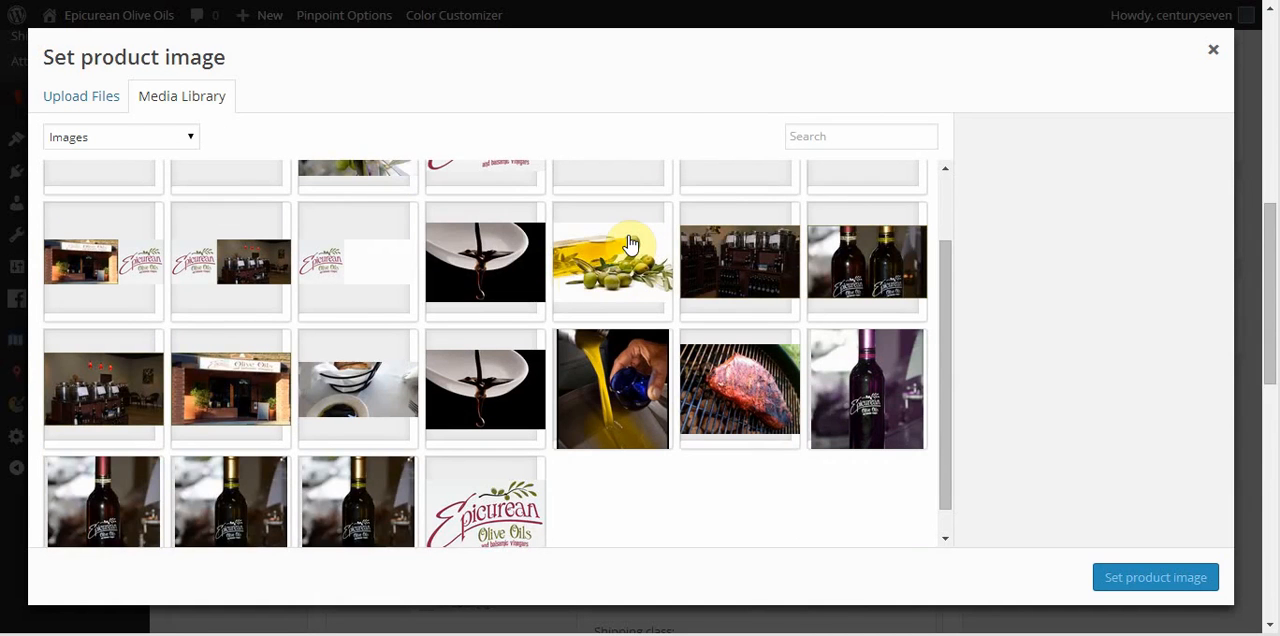
click(219, 518)
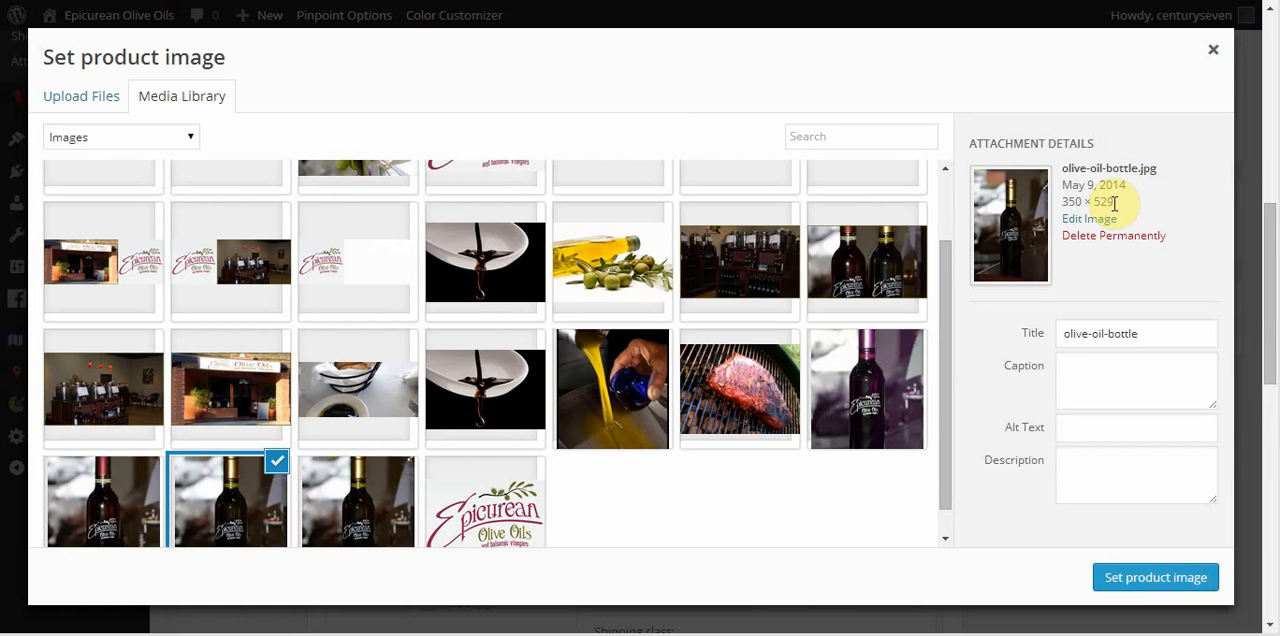
click(1150, 580)
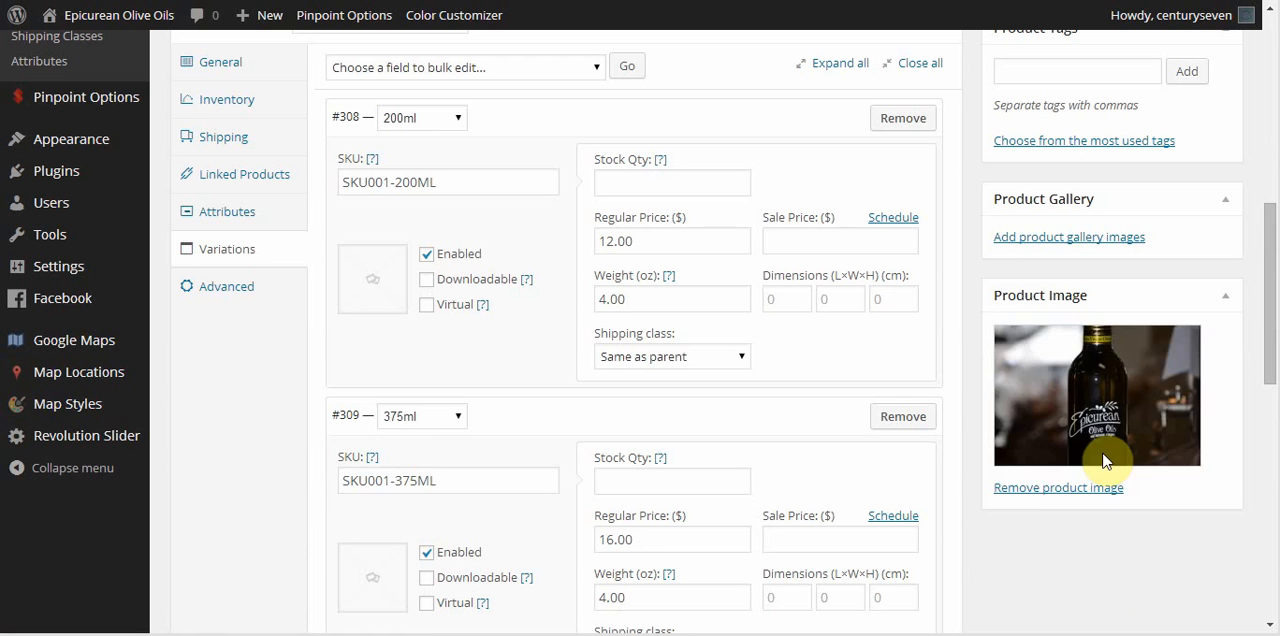
Assign the product to the Extra Virgin Olive Oil category and publish it.
scroll(1208, 486, up, 3)
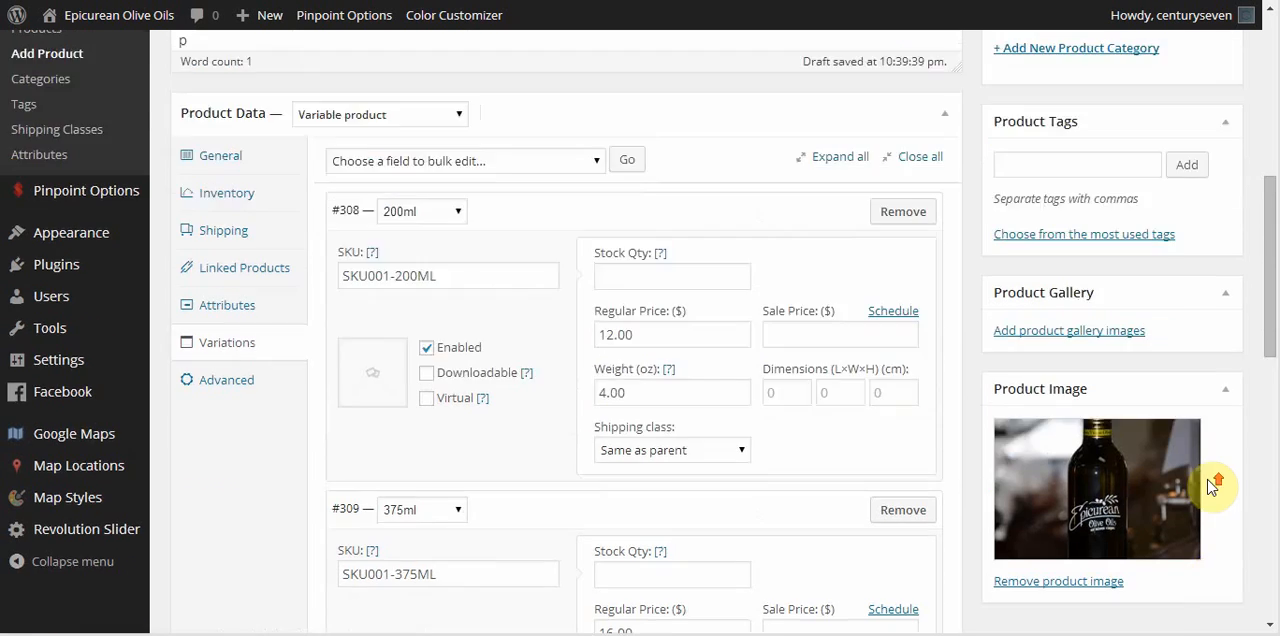
scroll(1210, 487, up, 3)
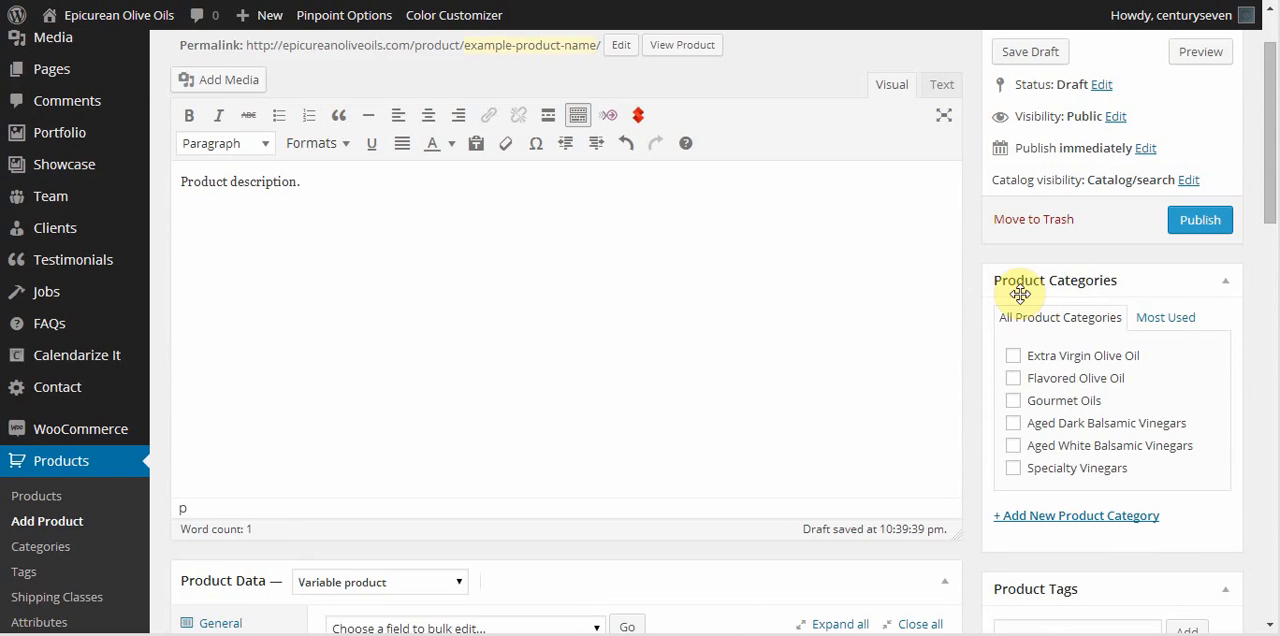
click(1013, 357)
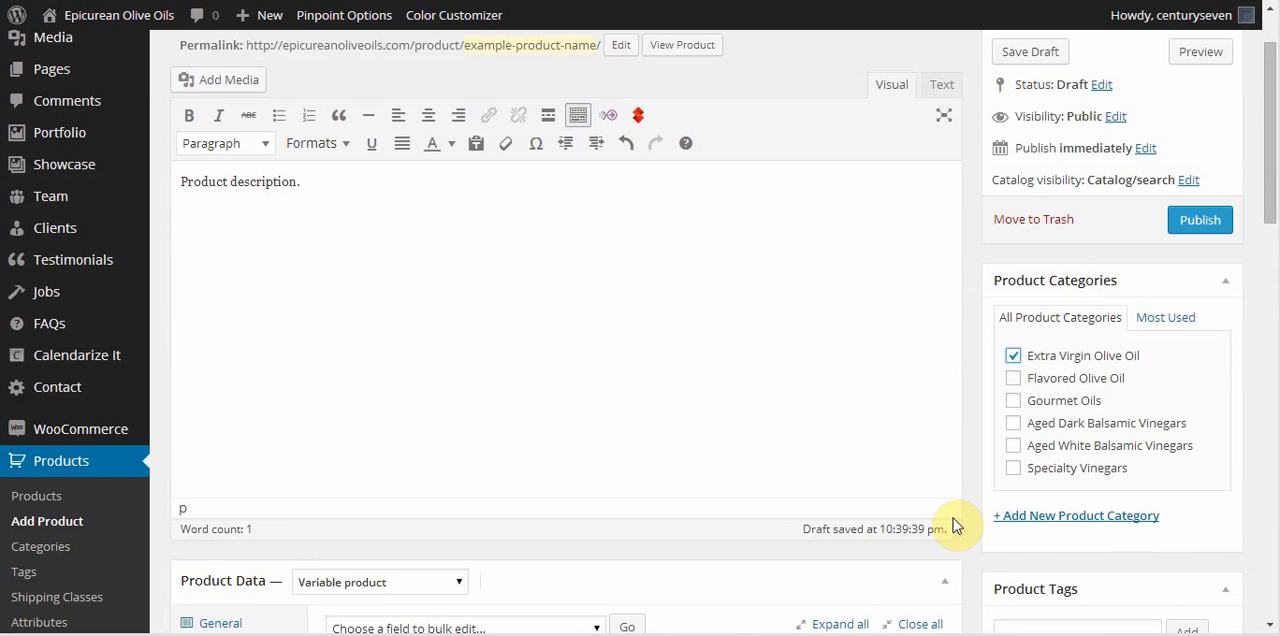
scroll(977, 531, up, 1)
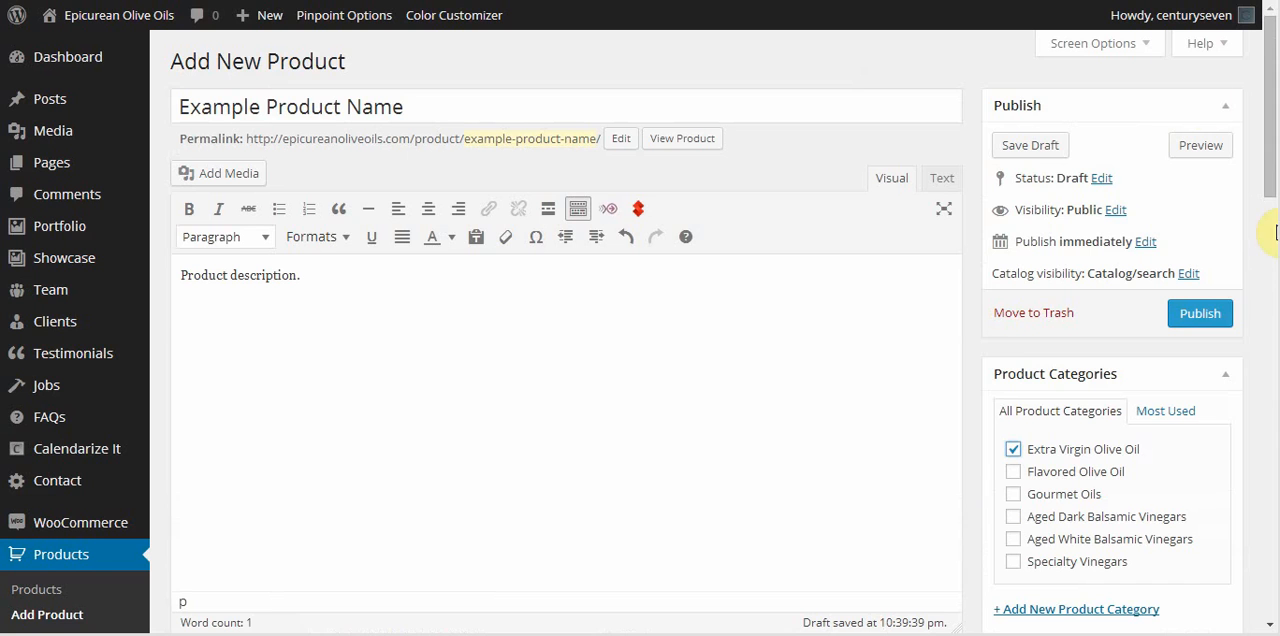
click(1200, 313)
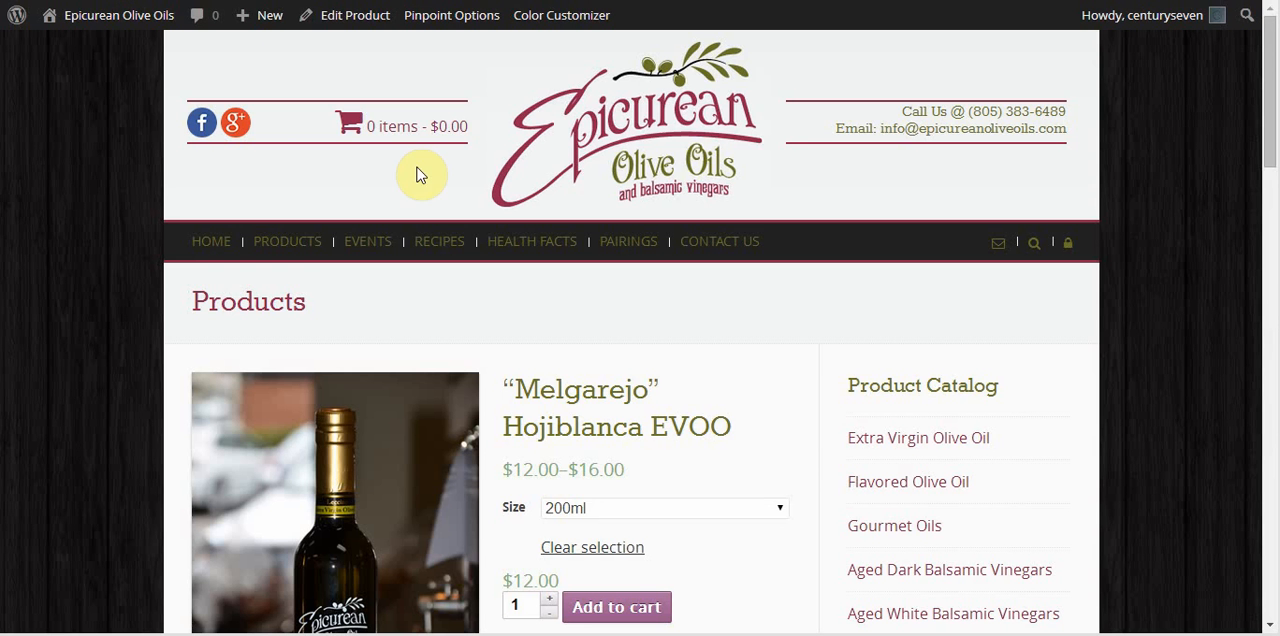
Find Example Product Name in the storefront's Extra Virgin Olive Oil category and open its product page.
mouse_move(300, 247)
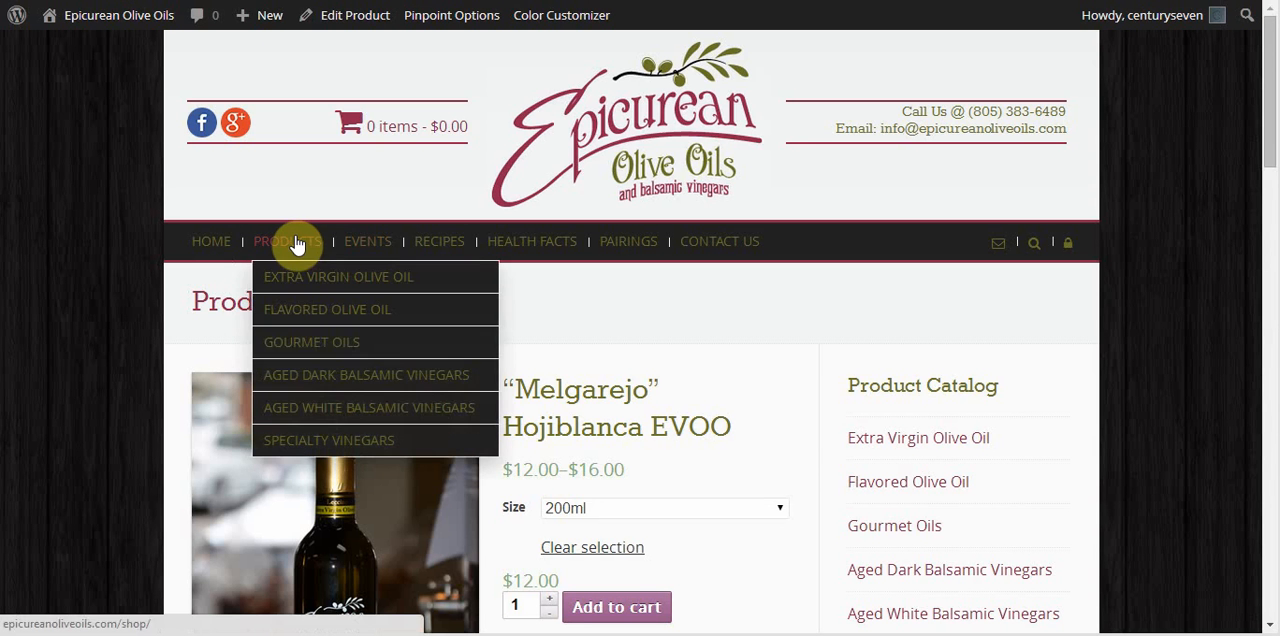
click(311, 280)
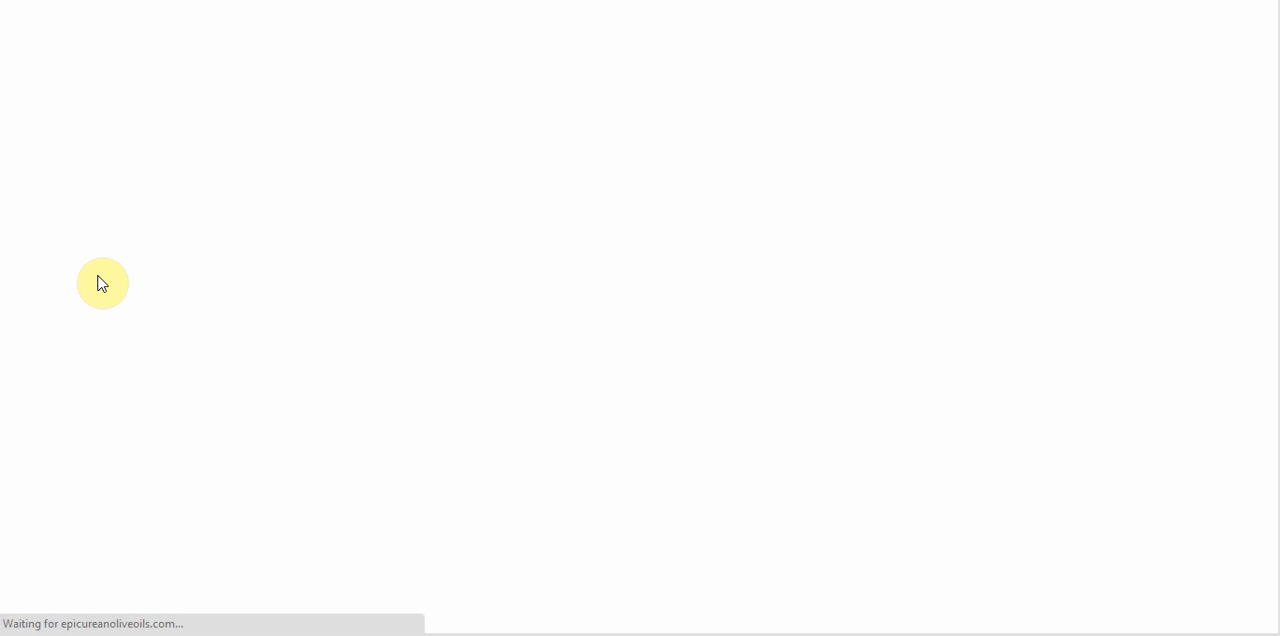
scroll(1168, 262, down, 3)
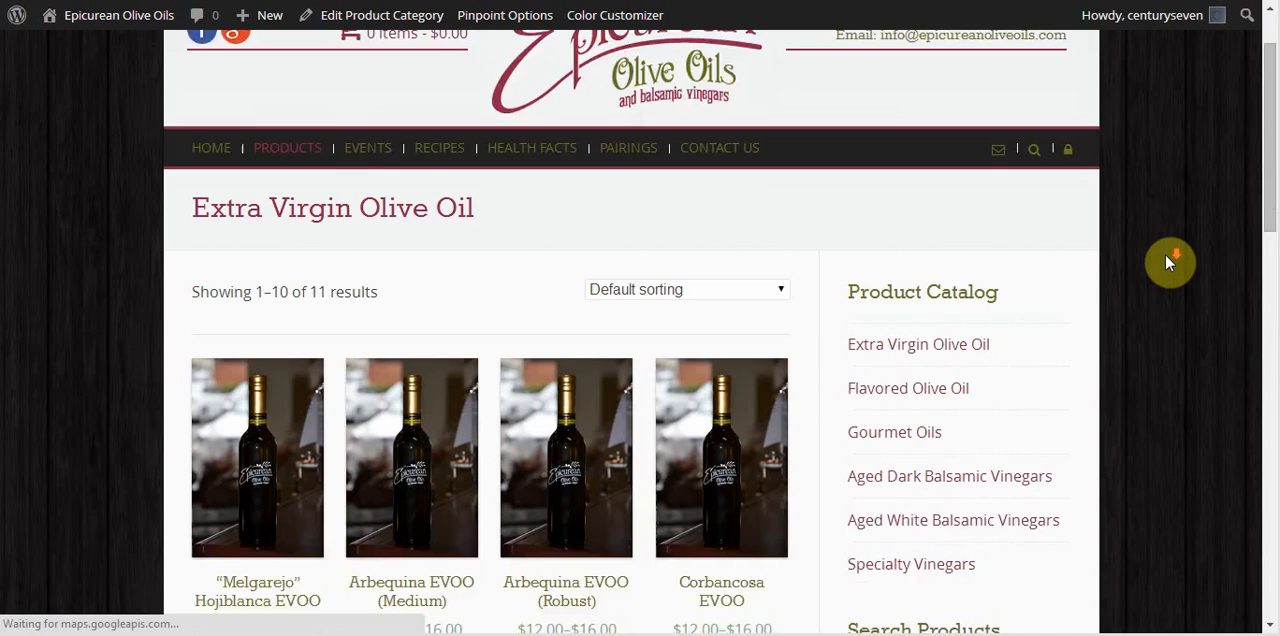
scroll(1165, 262, down, 6)
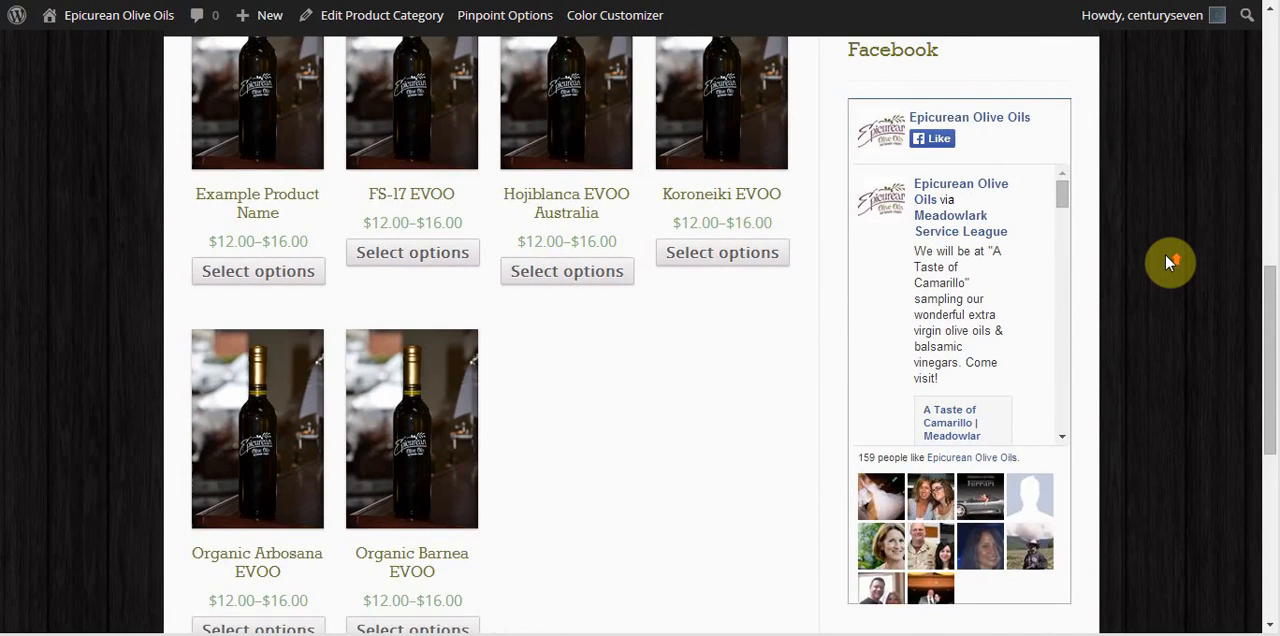
scroll(1165, 262, up, 3)
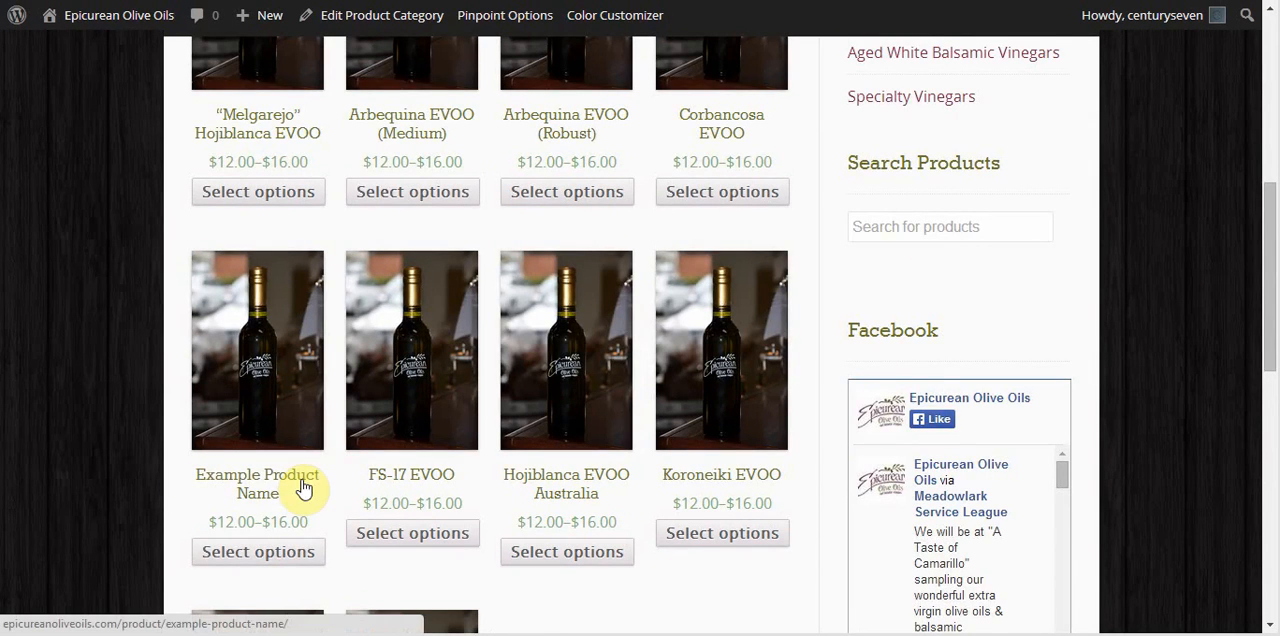
click(252, 331)
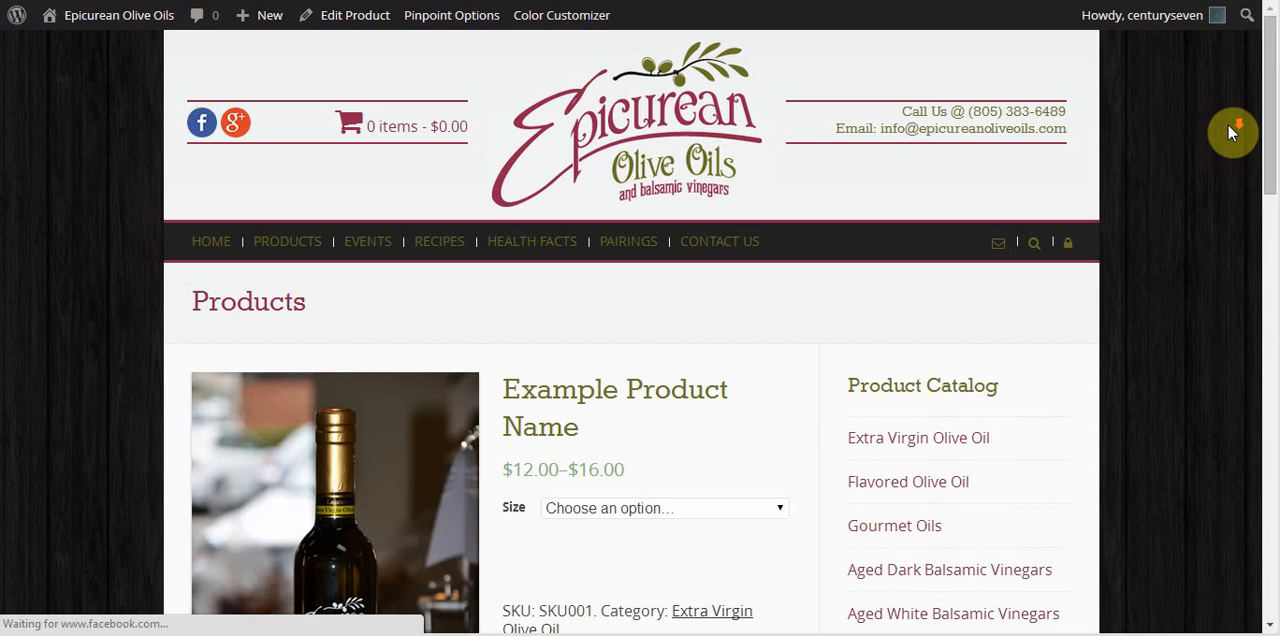
Inspect the Size options on Example Product Name's storefront page.
scroll(1228, 125, down, 3)
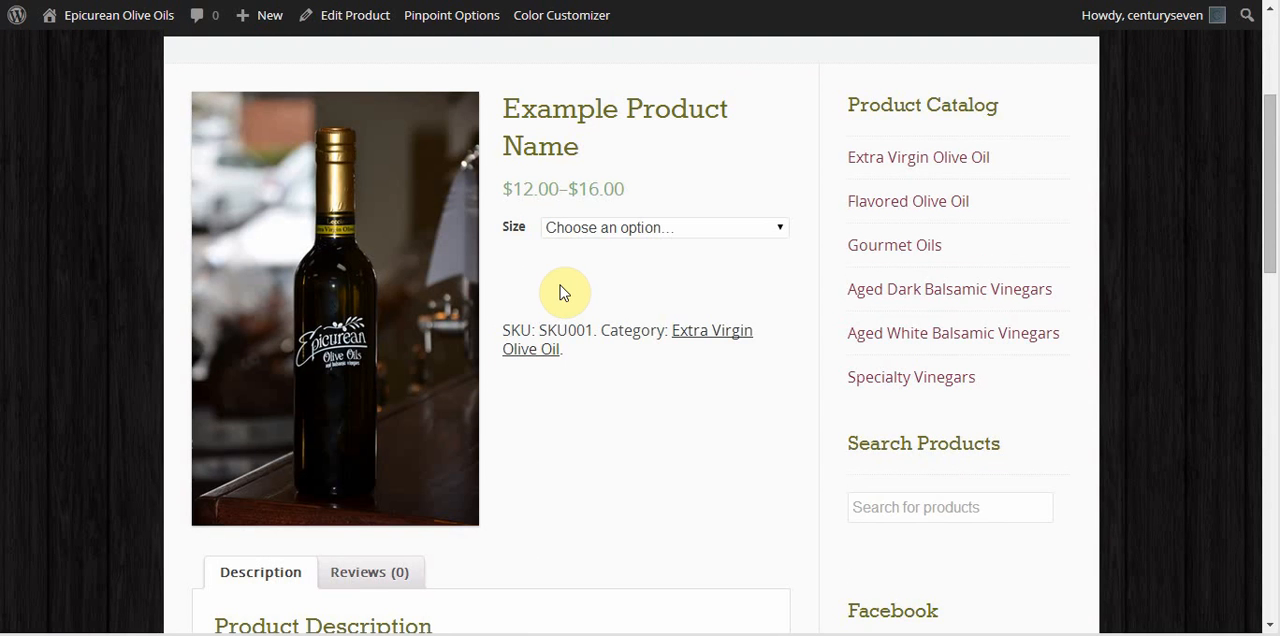
click(786, 229)
click(786, 229)
Set the default size of the product's variations to 200ml in the product editor and update the product.
click(384, 15)
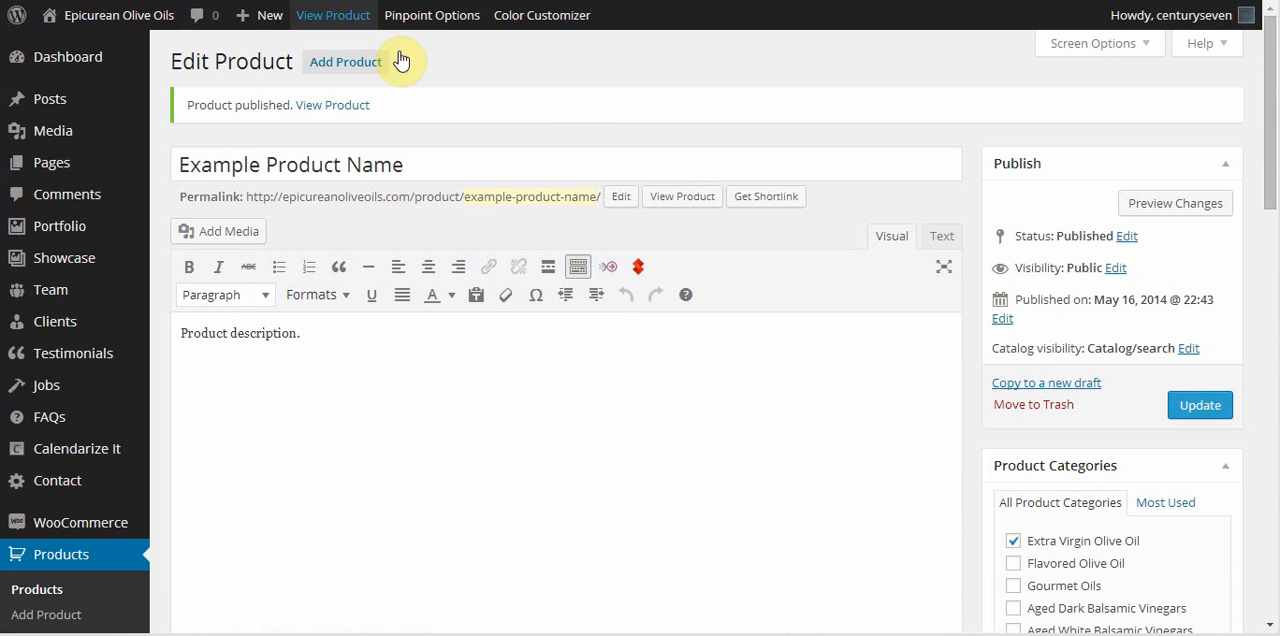
scroll(1100, 254, down, 10)
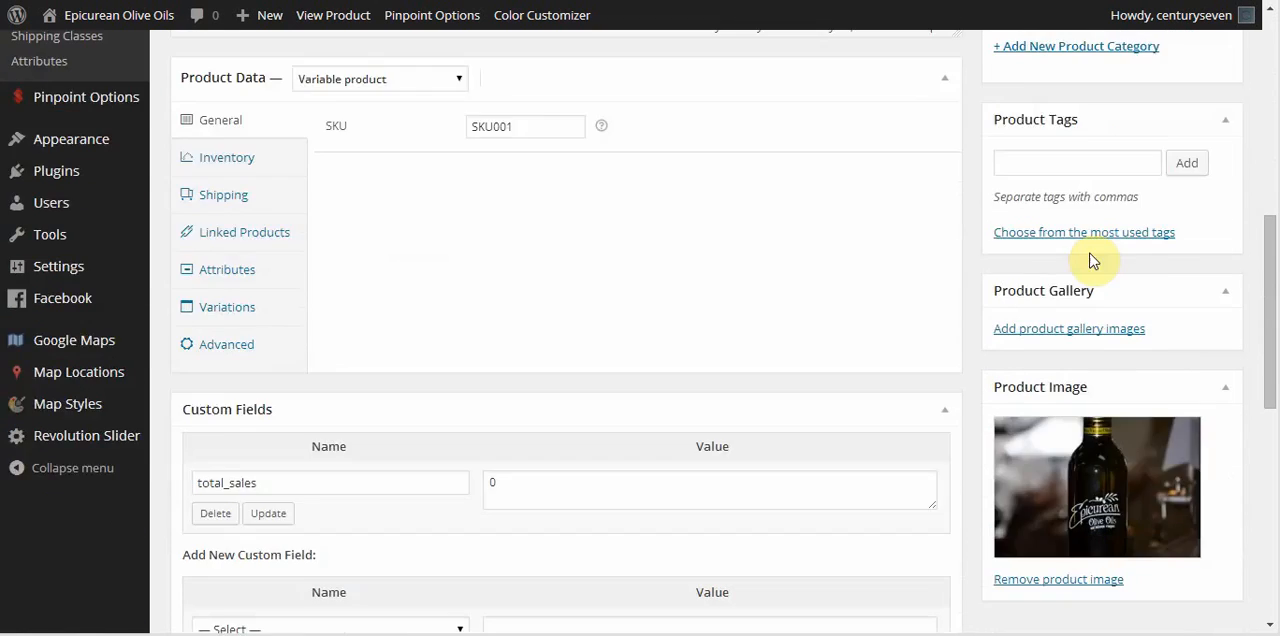
scroll(260, 337, up, 2)
click(222, 402)
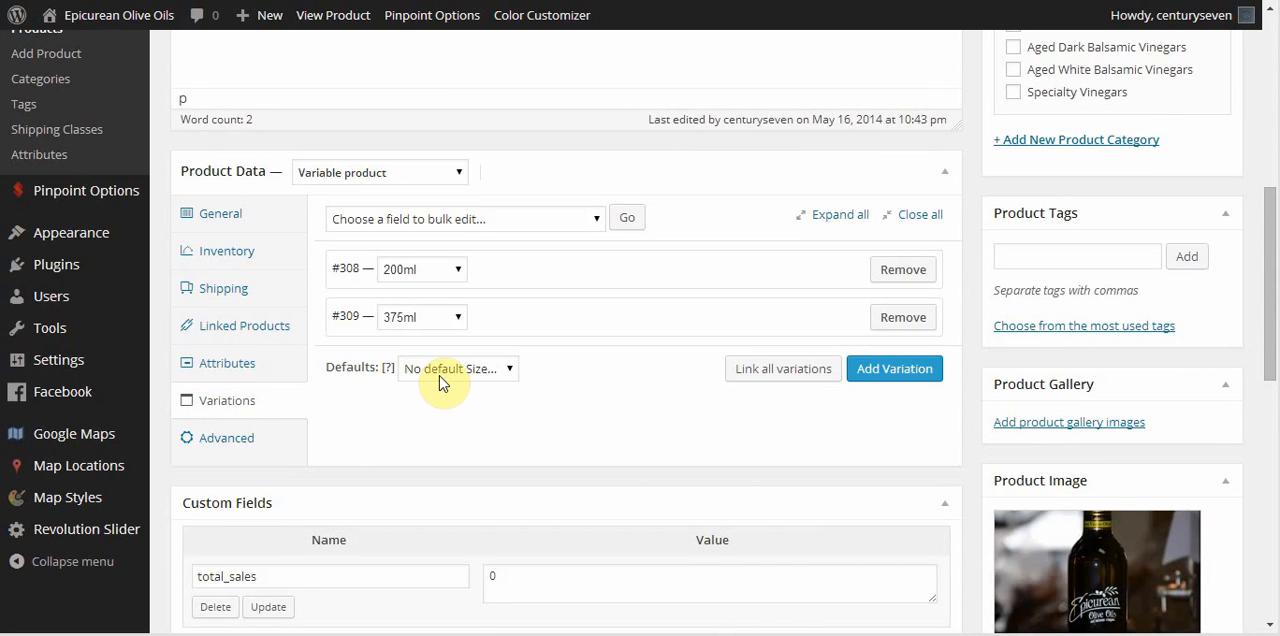
click(510, 368)
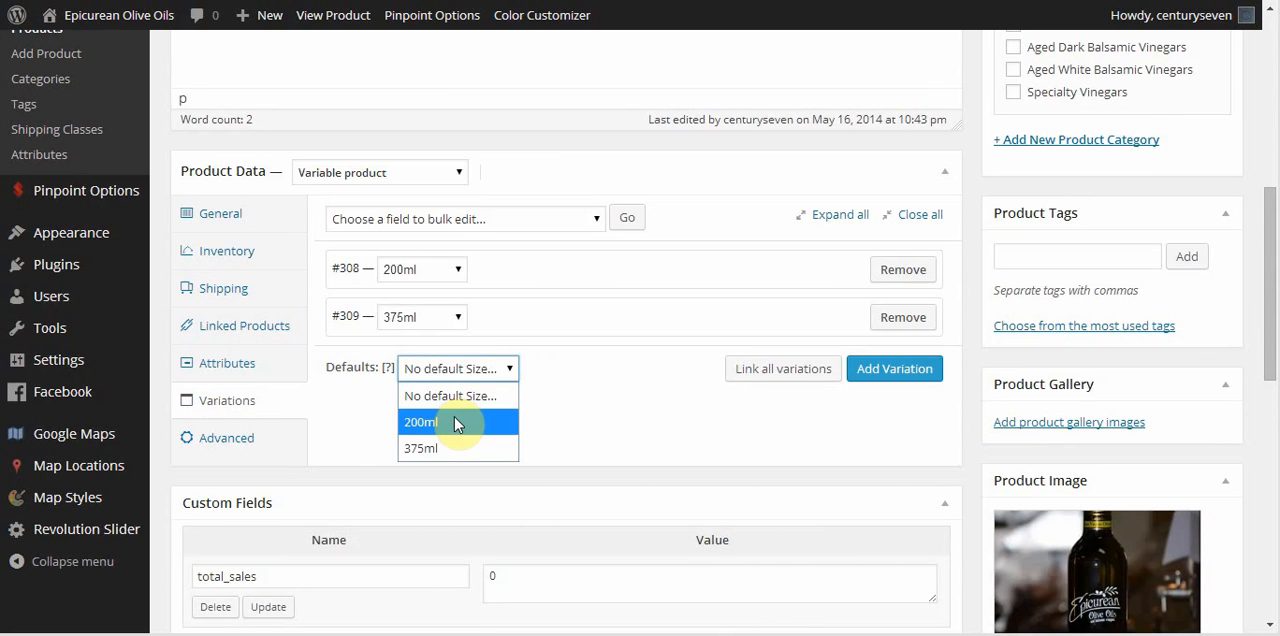
click(453, 418)
scroll(1249, 371, up, 6)
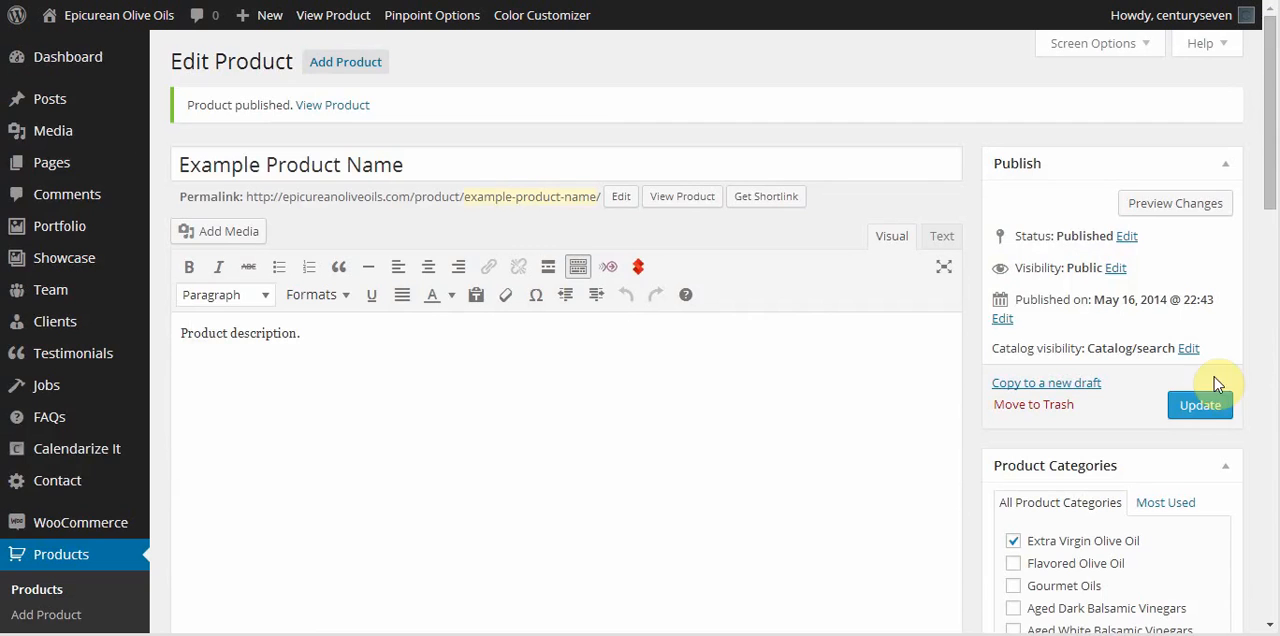
click(1200, 405)
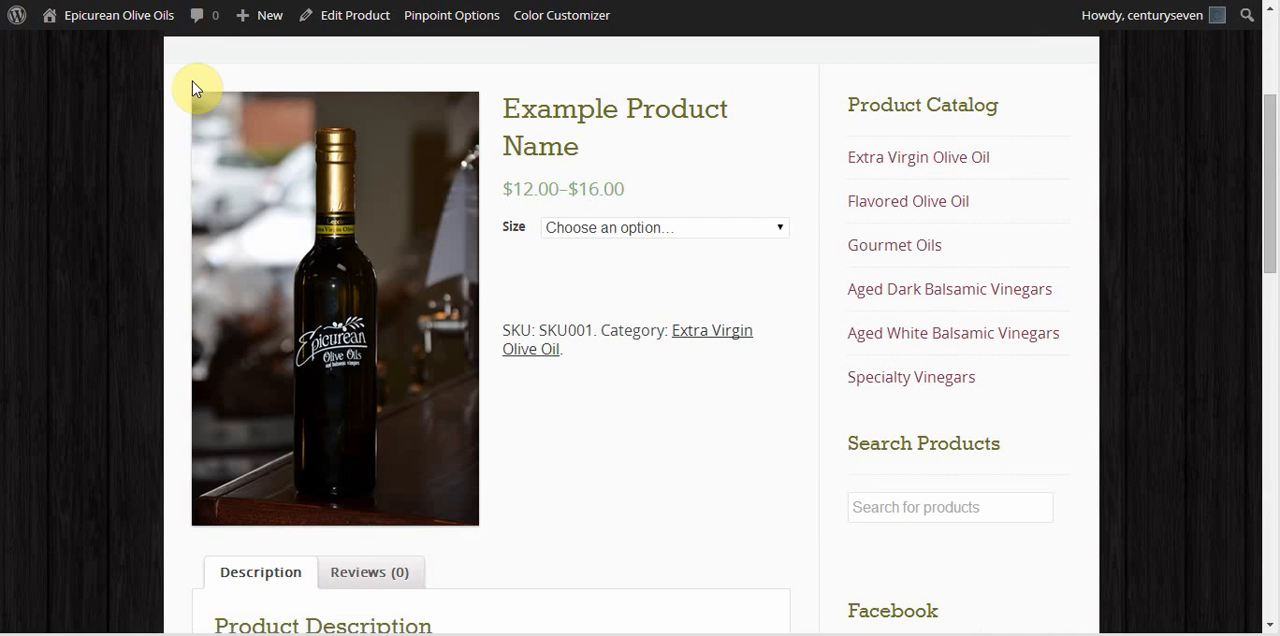
Reopen Example Product Name's storefront page through the Extra Virgin Olive Oil category to check its default size.
scroll(269, 251, up, 5)
mouse_move(310, 255)
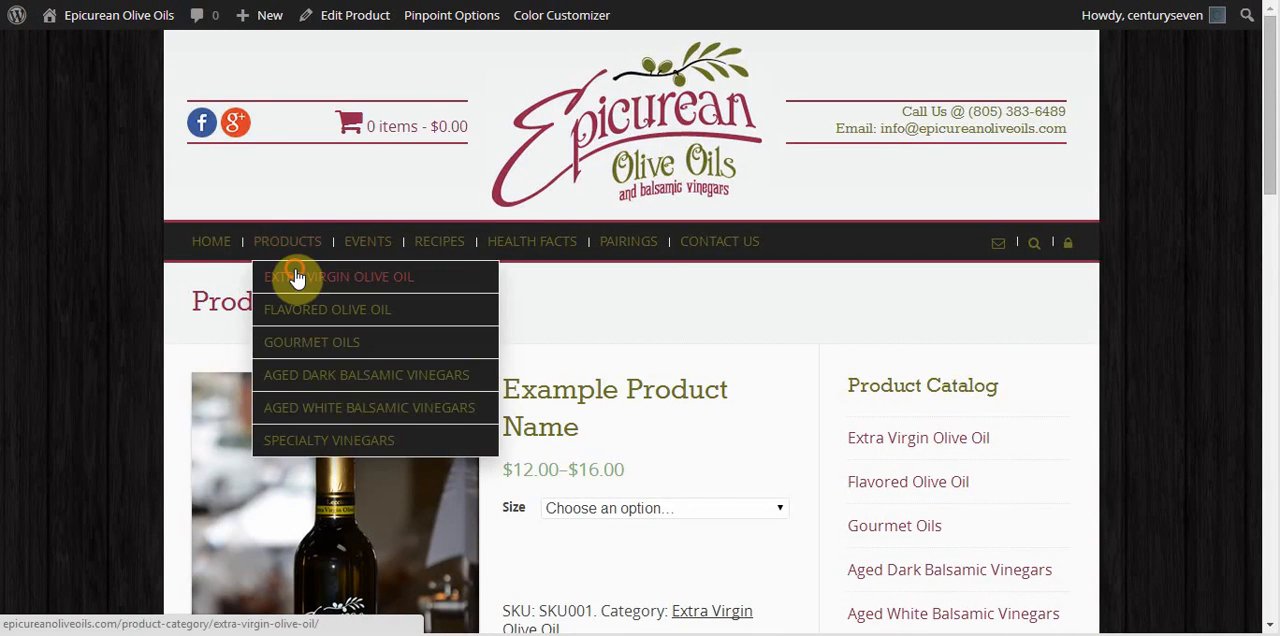
click(299, 277)
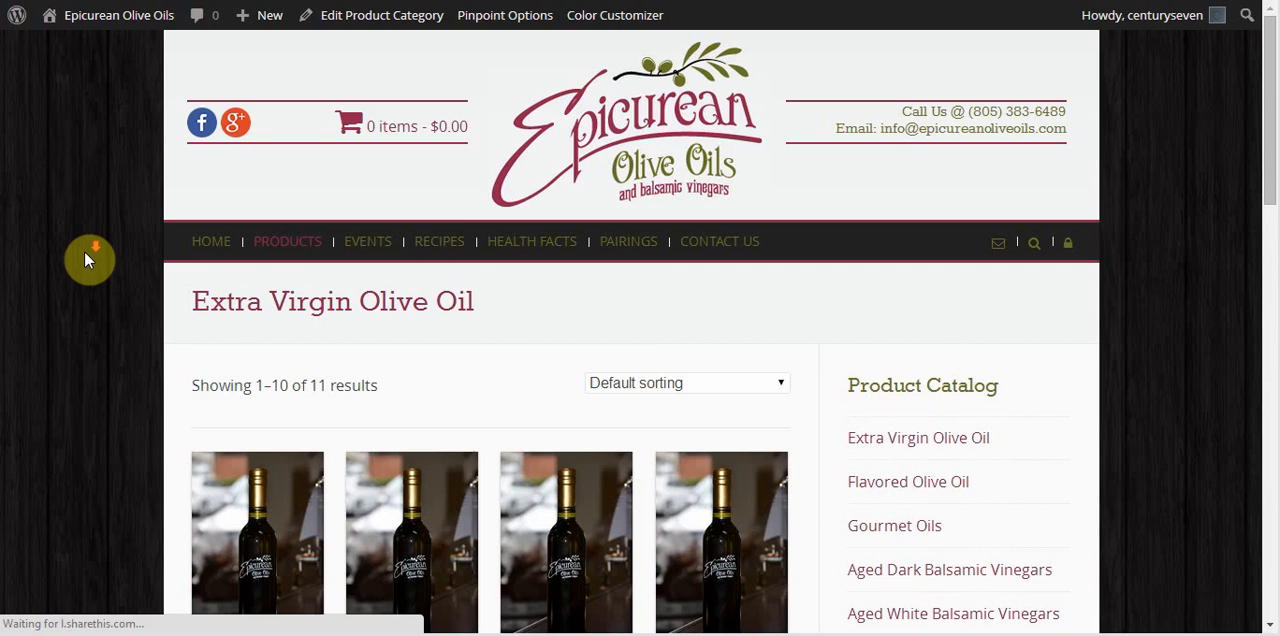
scroll(86, 257, down, 5)
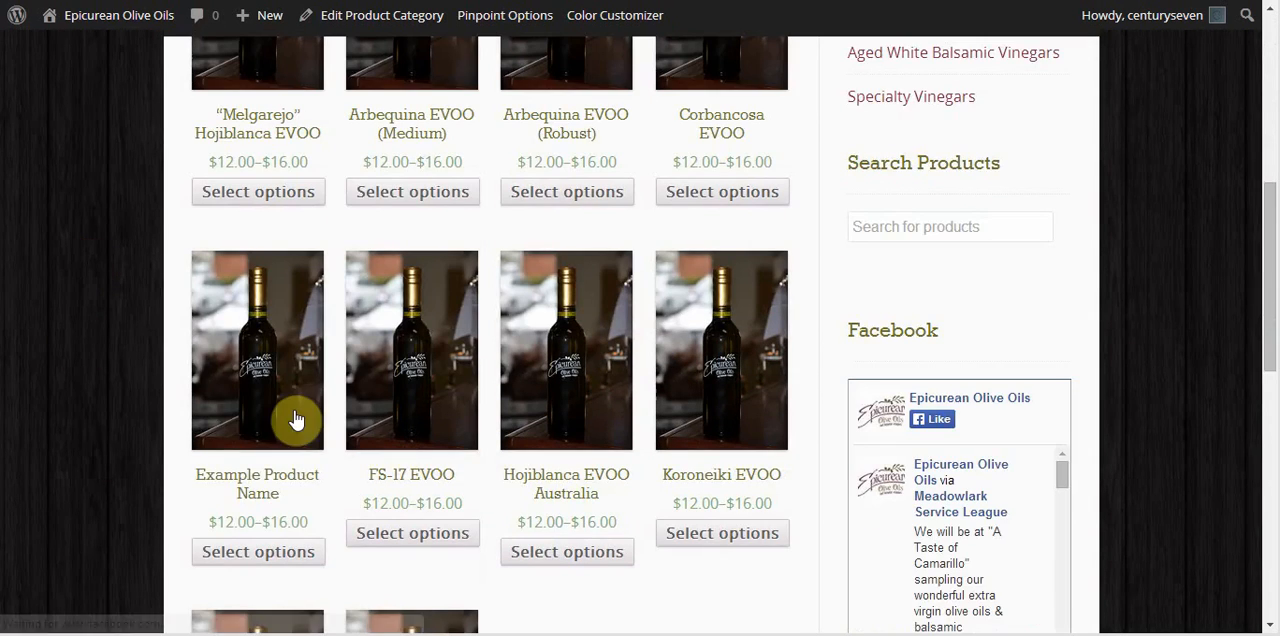
click(257, 490)
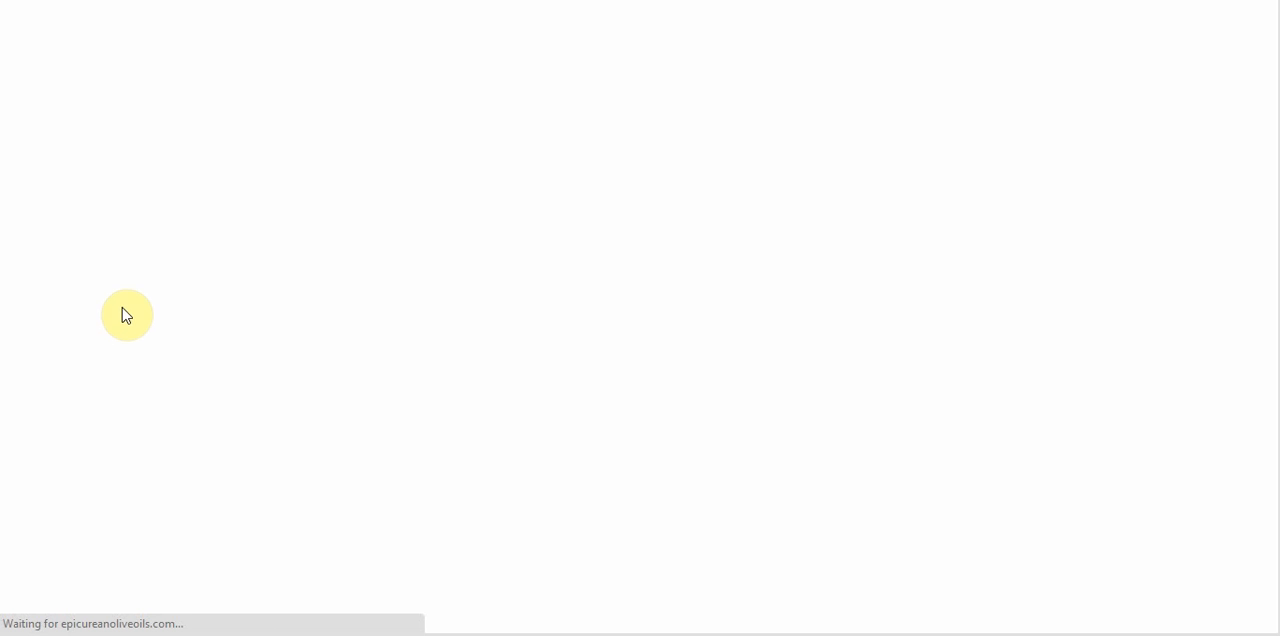
scroll(806, 245, down, 3)
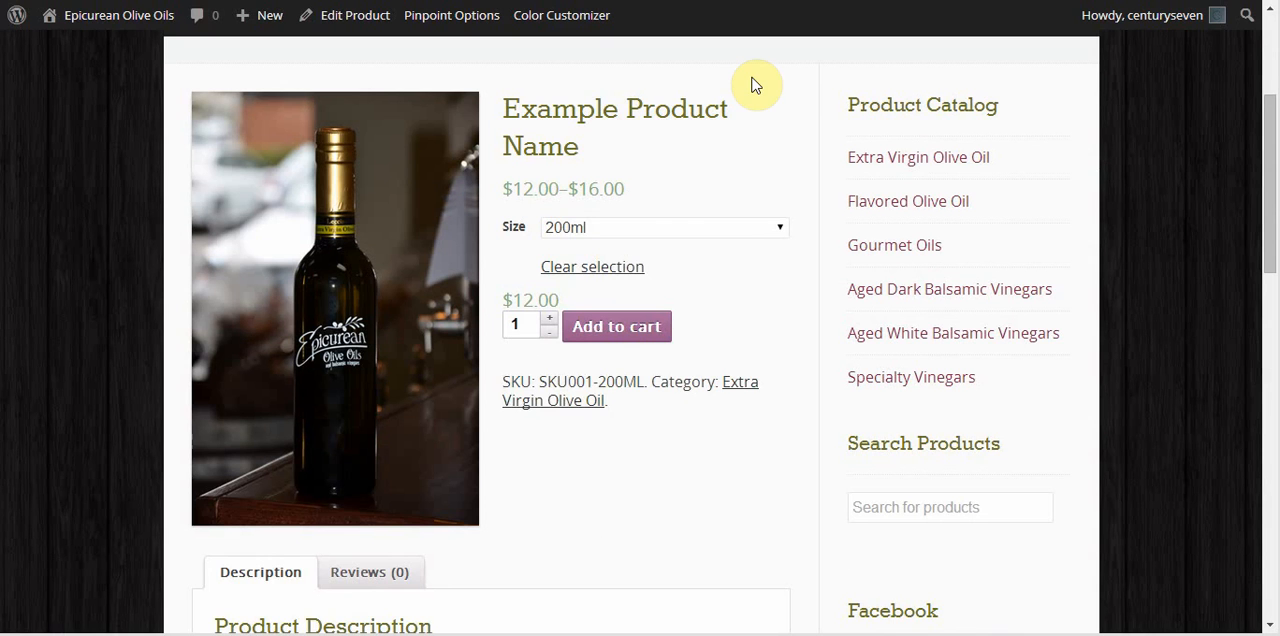
Test the storefront size selector by clearing the selection and switching between 200ml and the unselected option, ending on 200ml.
click(620, 264)
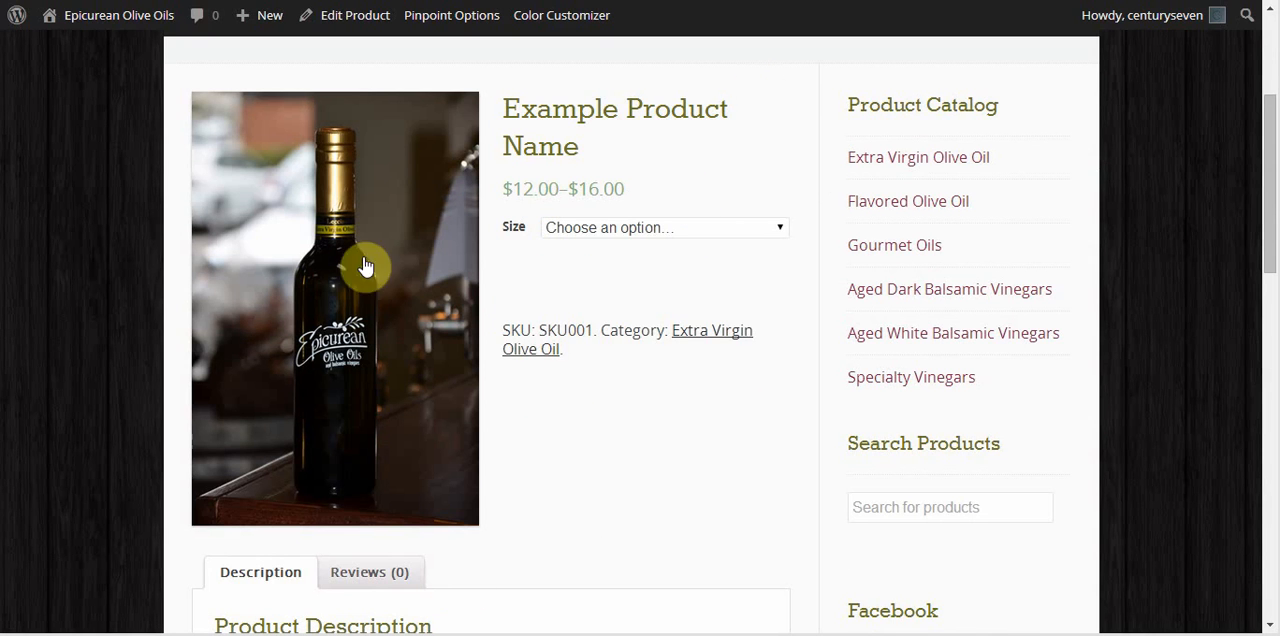
click(707, 227)
click(693, 276)
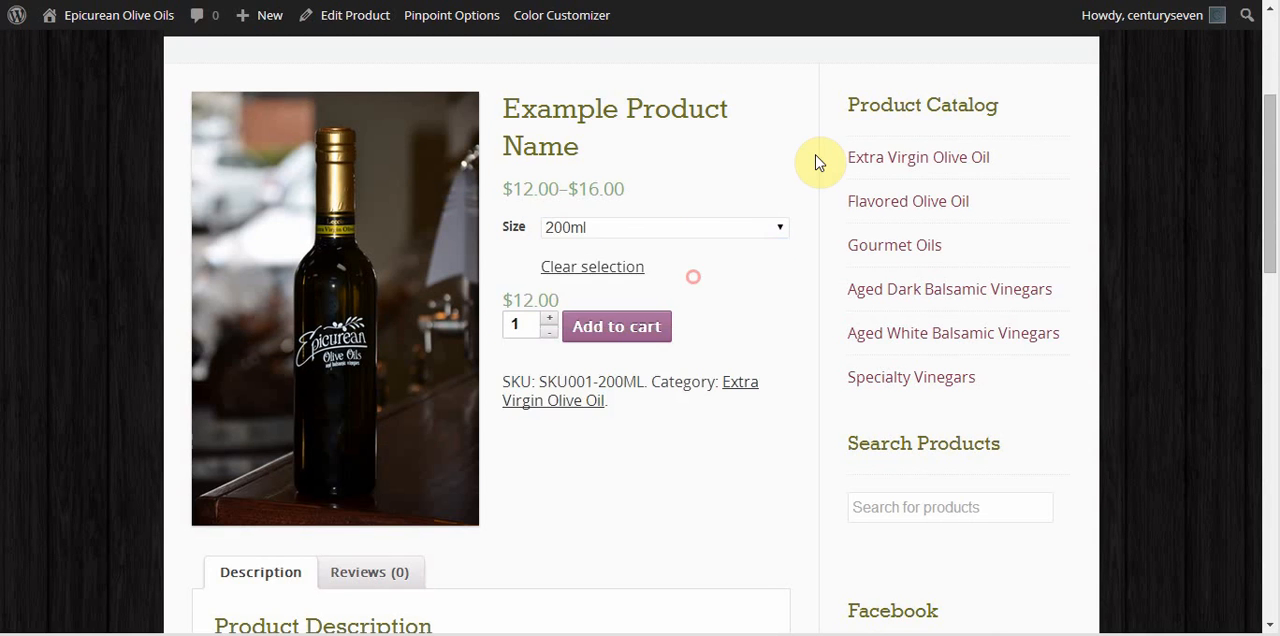
click(708, 227)
click(688, 254)
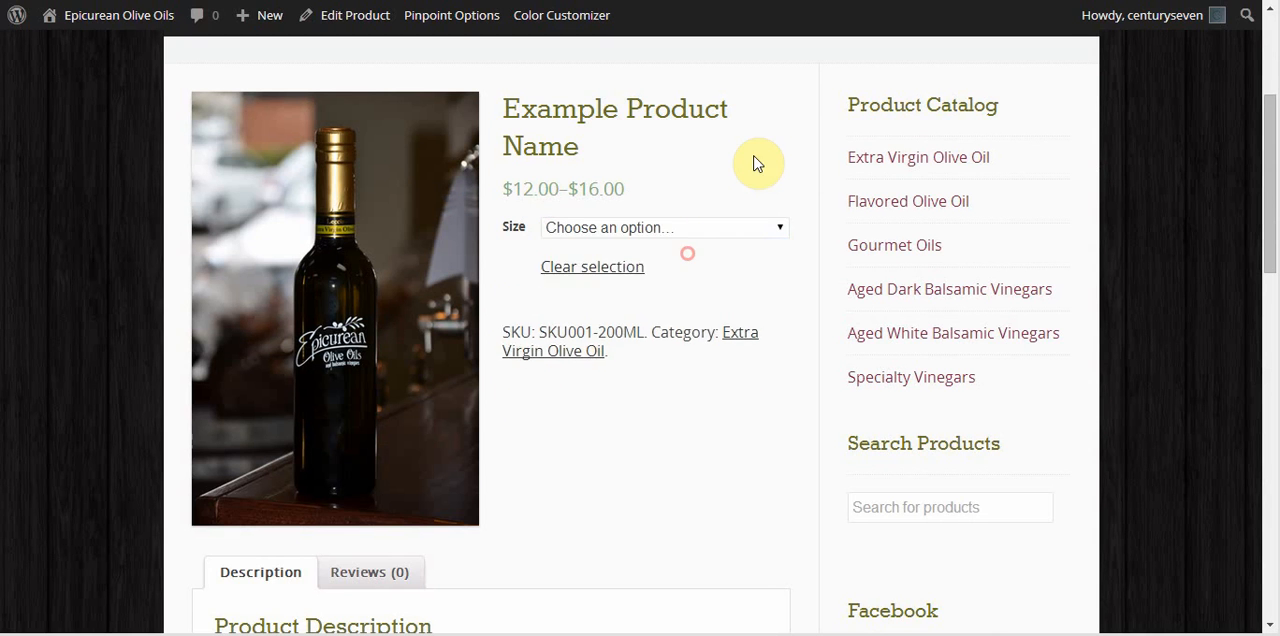
click(709, 228)
click(655, 277)
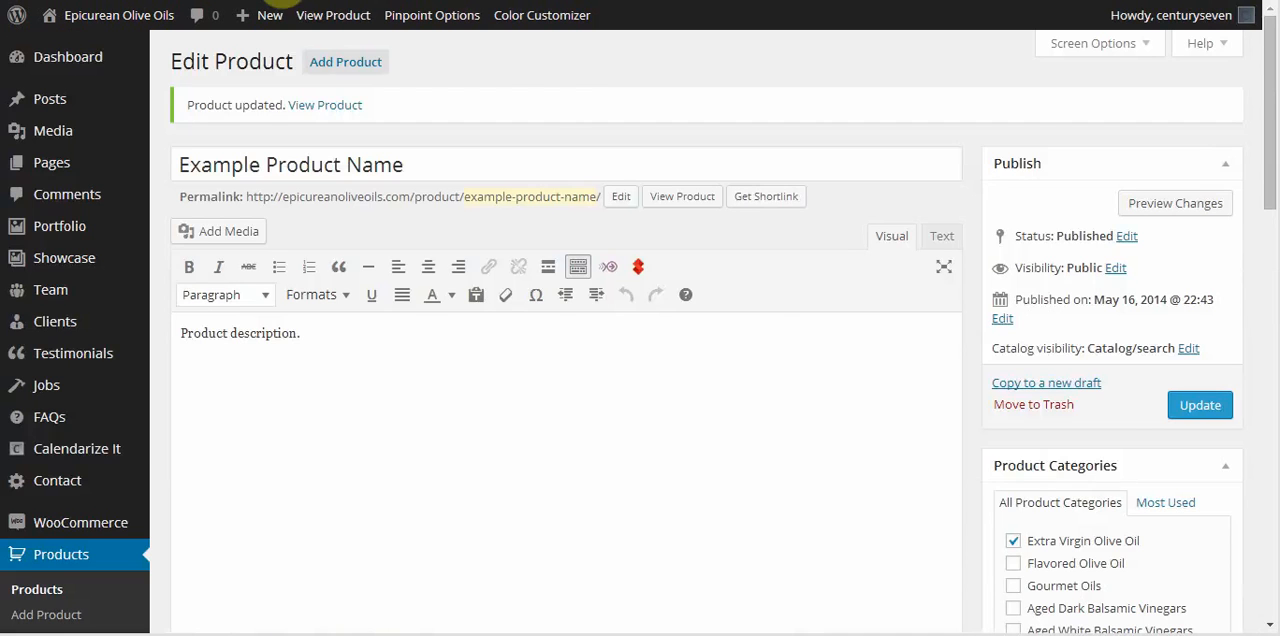
Review the default size choices in the product's variations in the editor, keeping 200ml selected.
scroll(838, 245, down, 6)
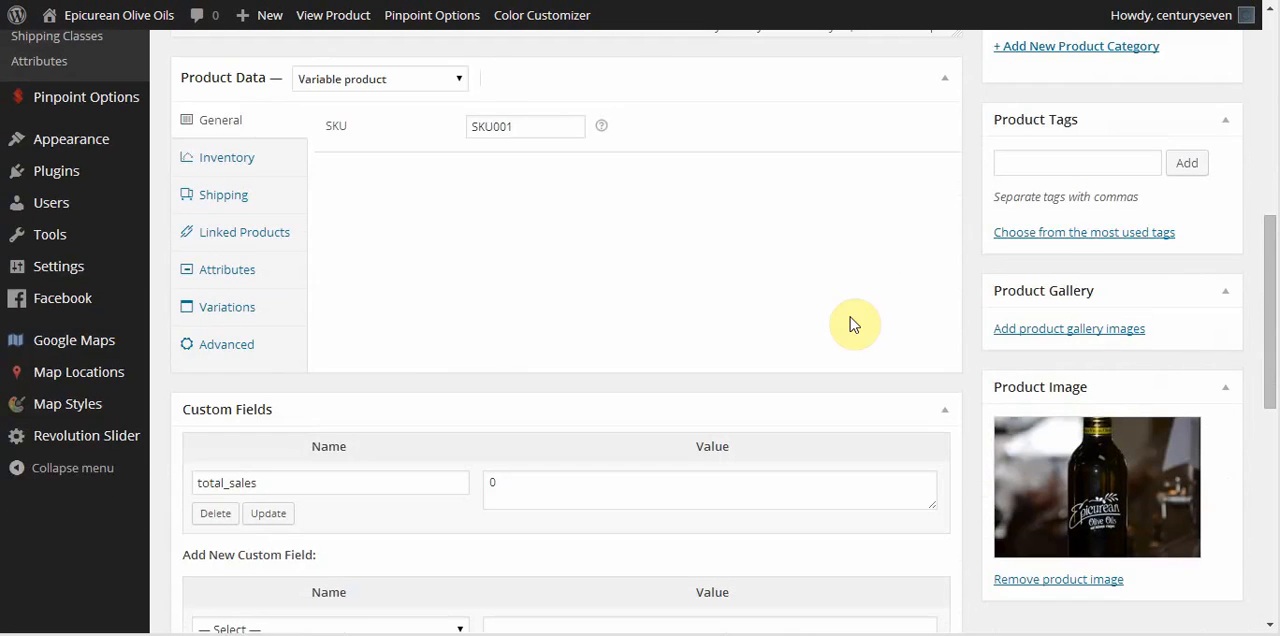
click(258, 310)
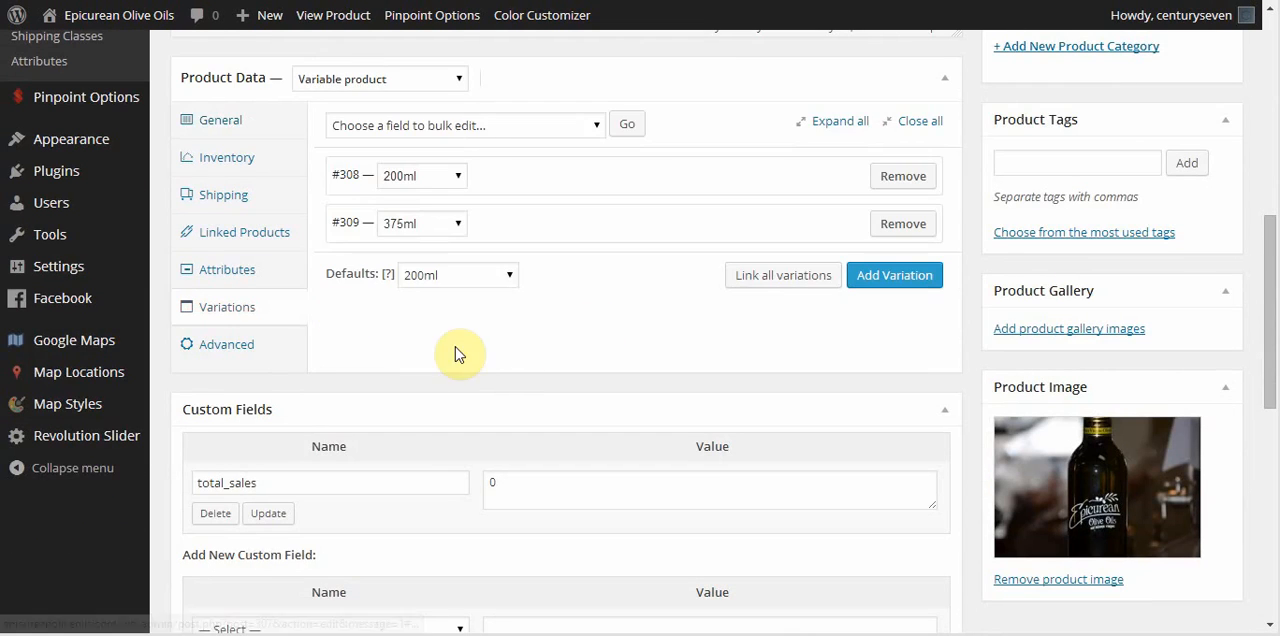
click(509, 276)
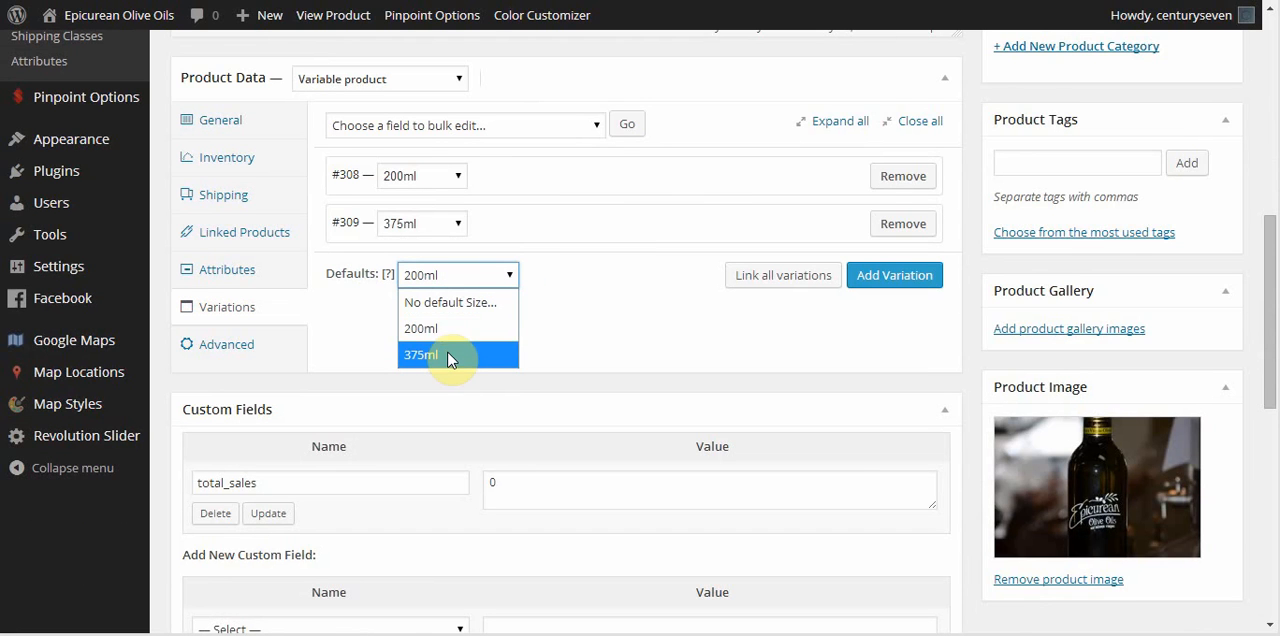
click(449, 326)
click(578, 317)
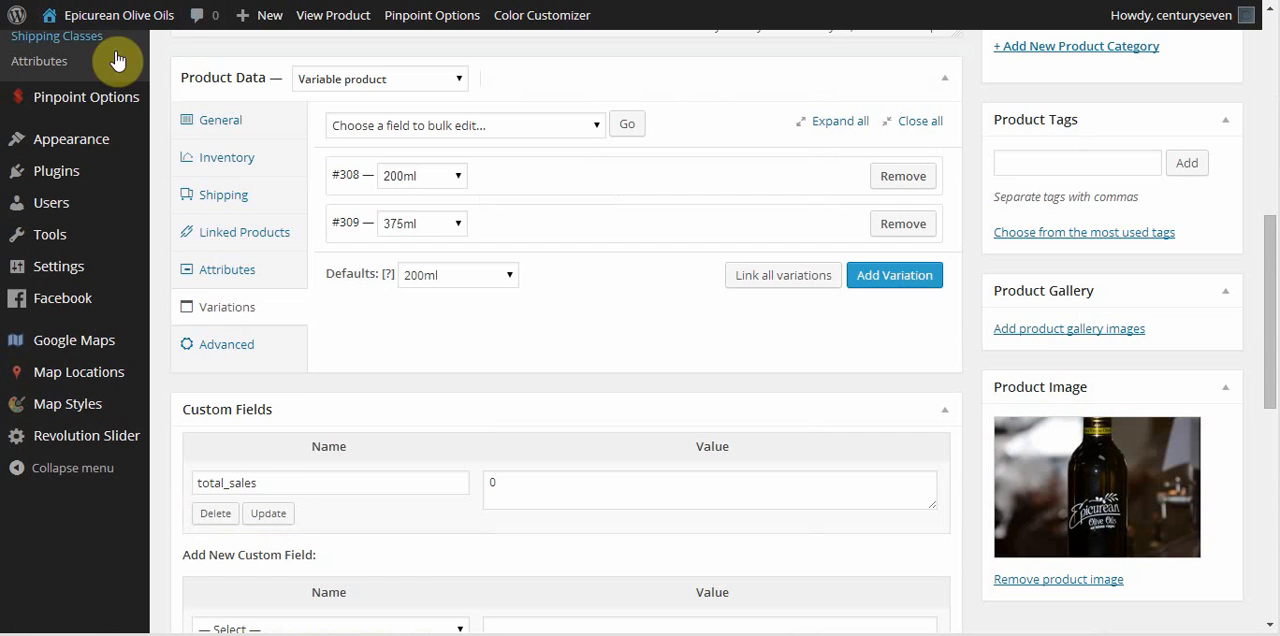
Move Example Product Name to the trash from the list of all products.
scroll(110, 350, up, 3)
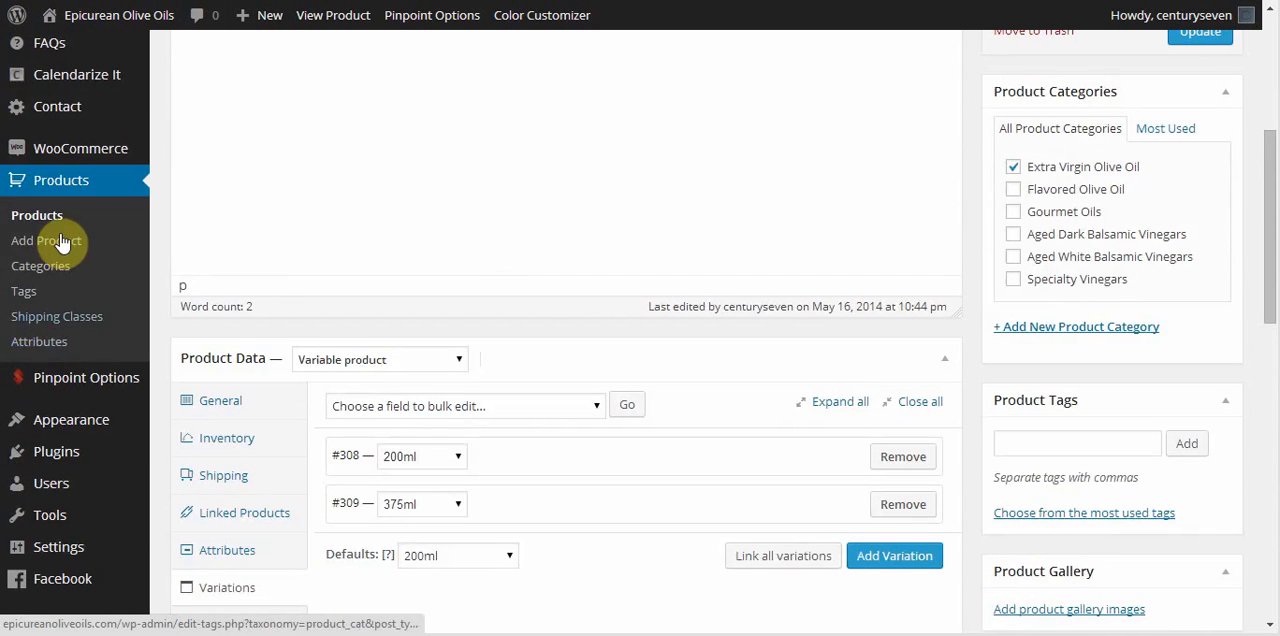
click(40, 216)
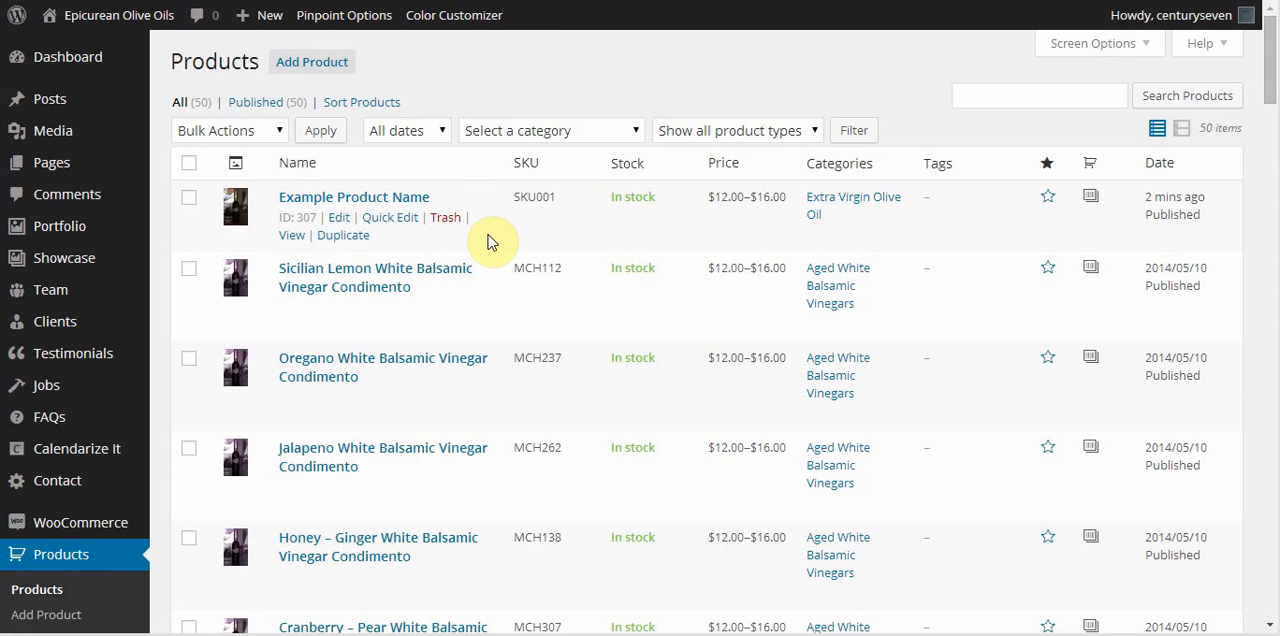
click(447, 221)
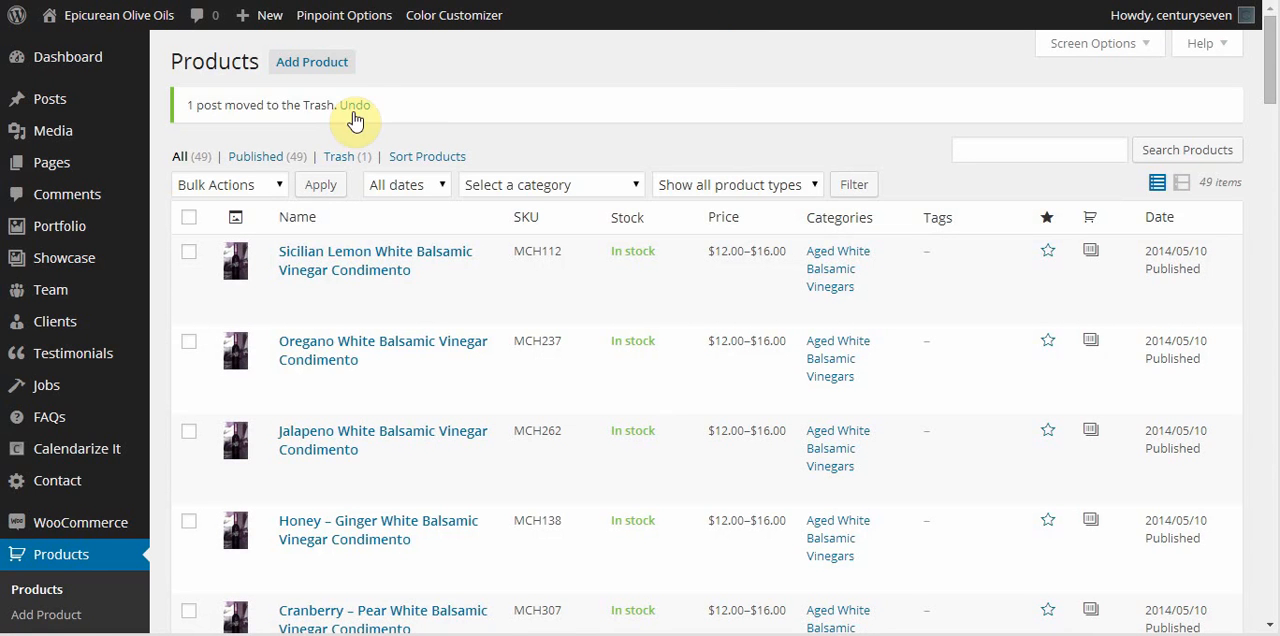
Permanently delete Example Product Name from the products trash with a bulk action.
click(342, 158)
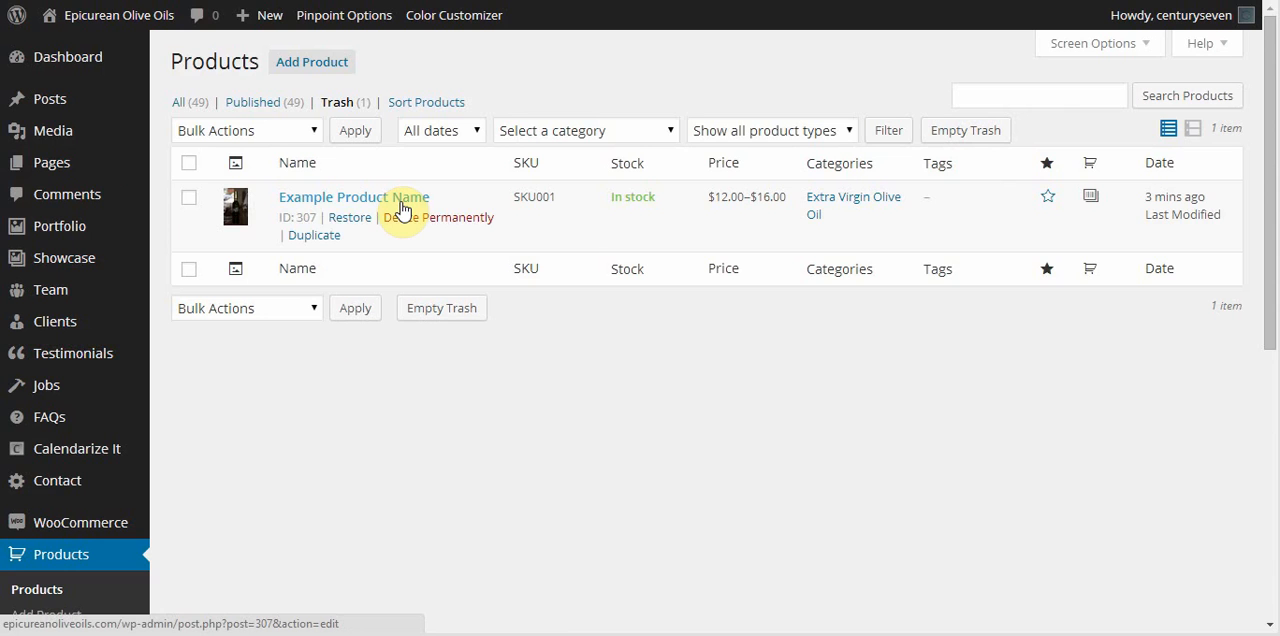
click(188, 198)
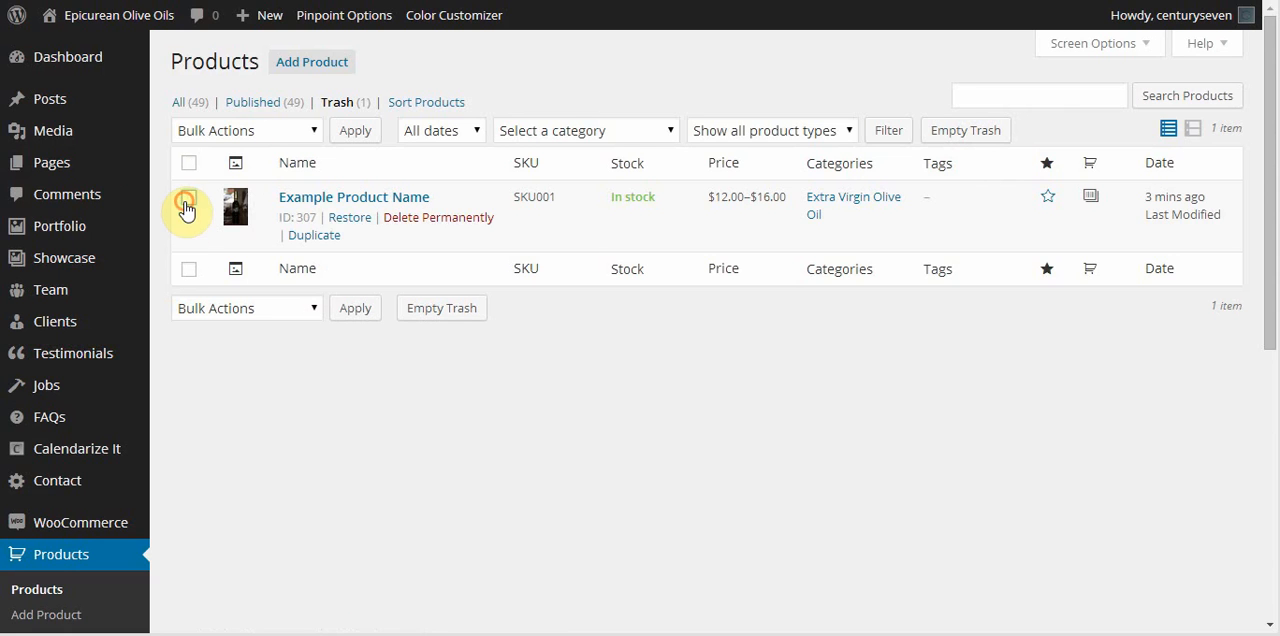
click(308, 131)
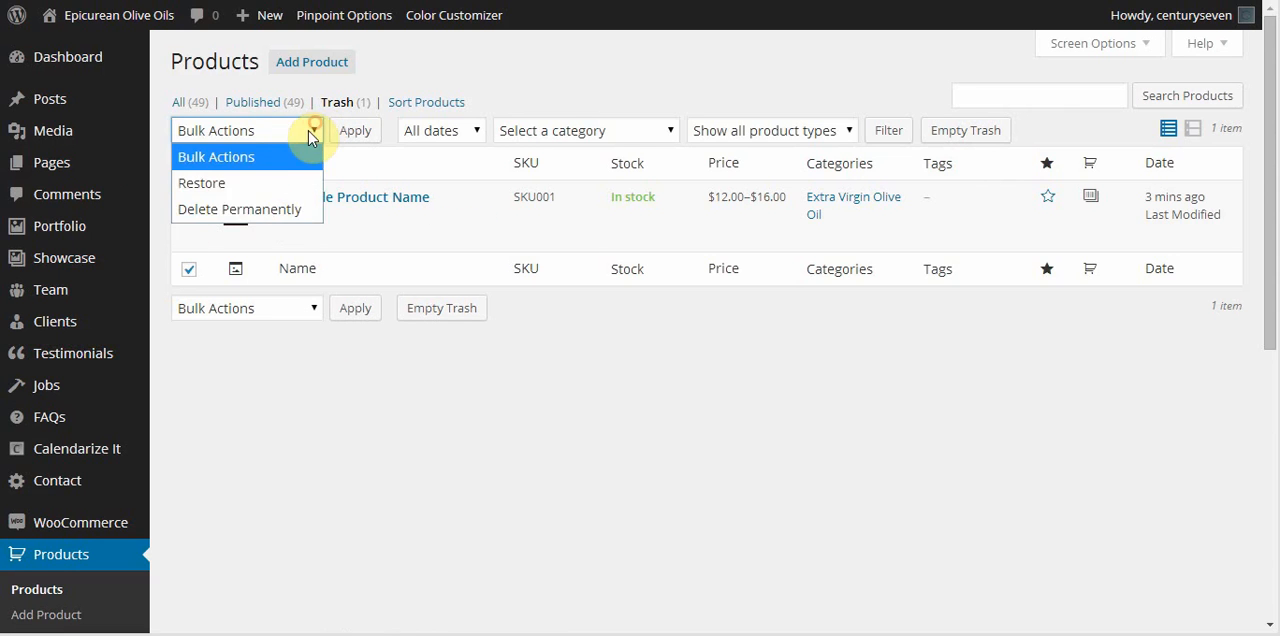
click(251, 210)
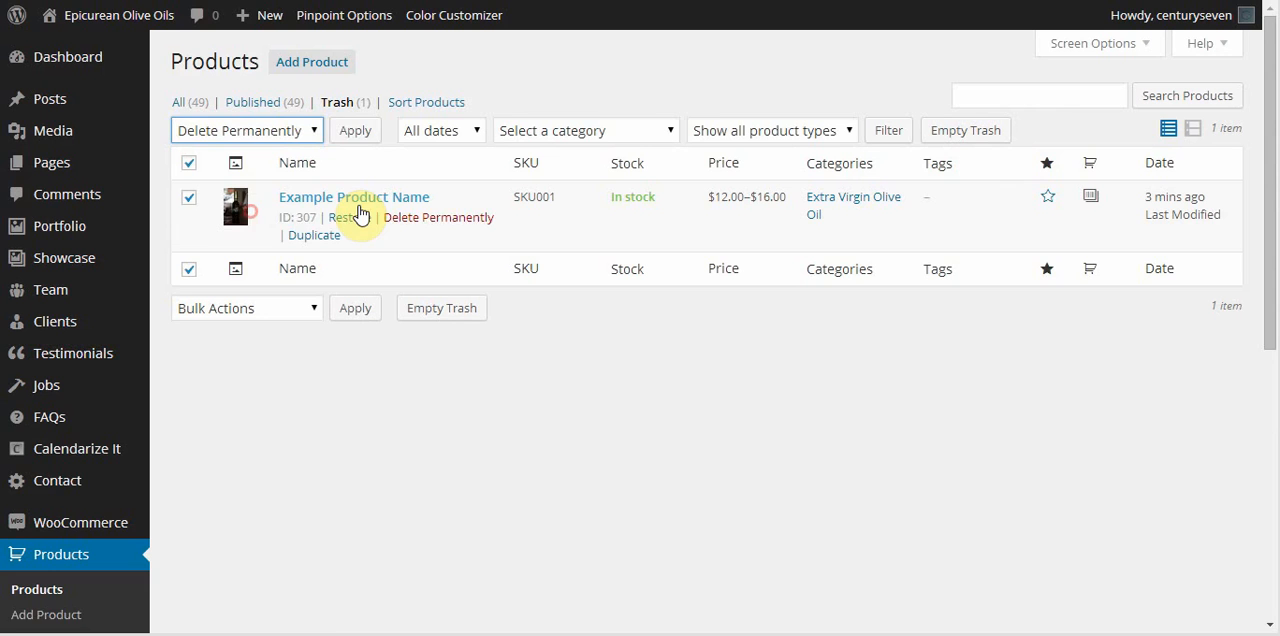
click(350, 133)
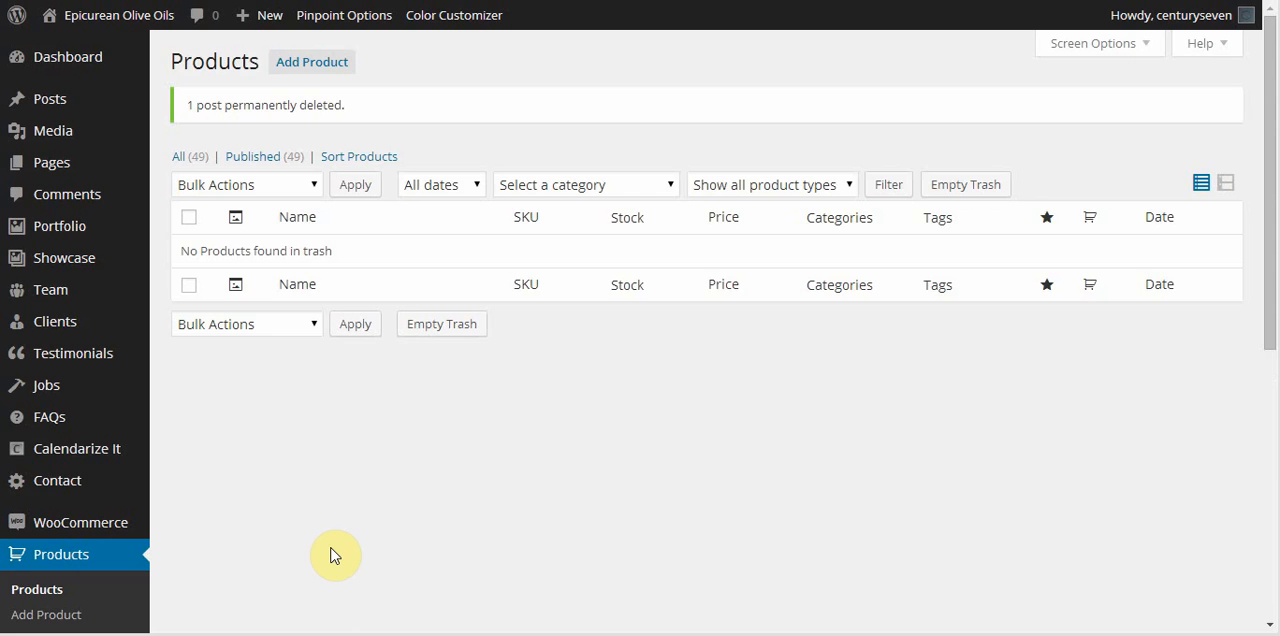
click(370, 634)
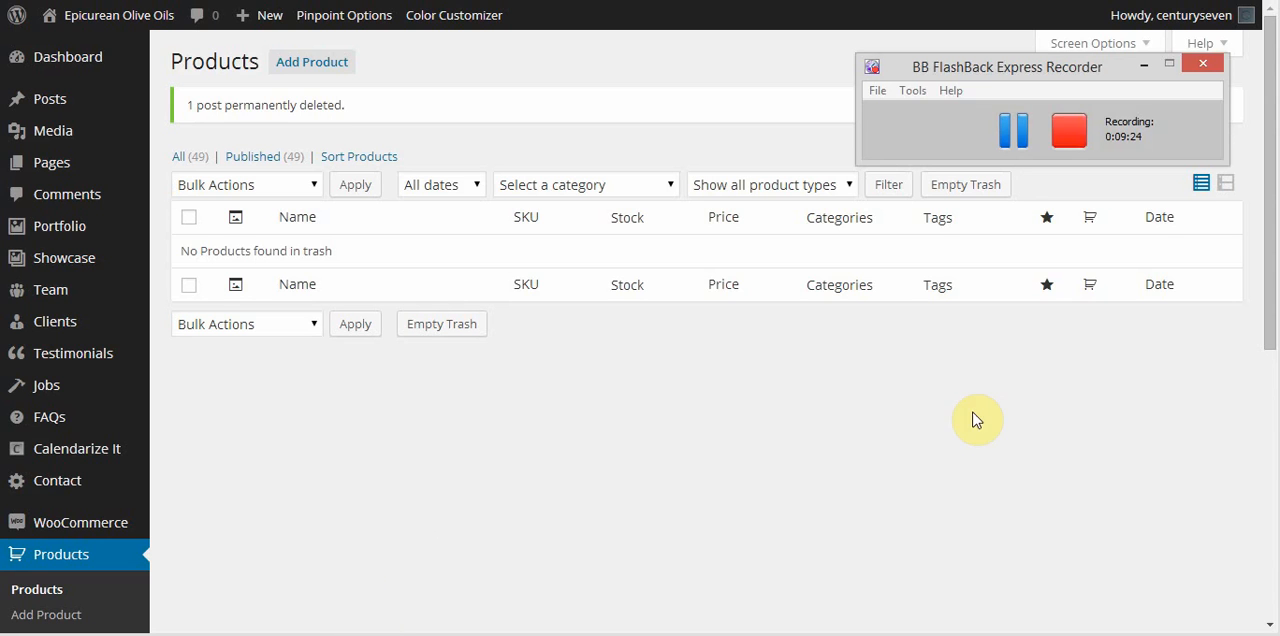